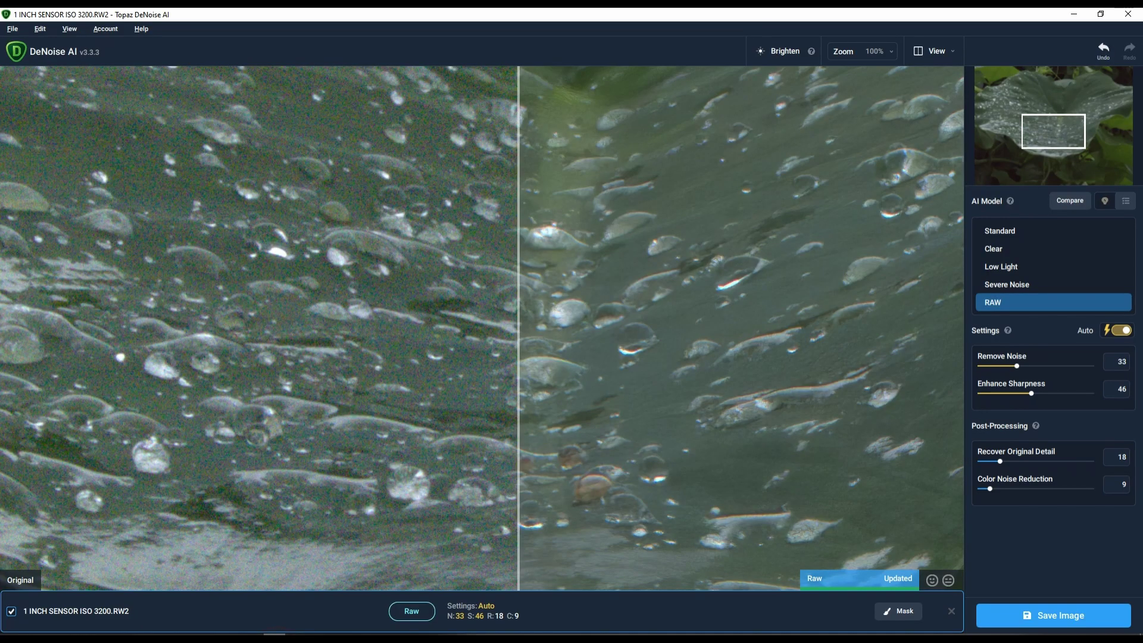
Bring forward the ON1 NoNoise AI 2022 window showing the denoised ISO 3200 leaf.
{"action": "mouse_move", "coordinate": [296, 638]}
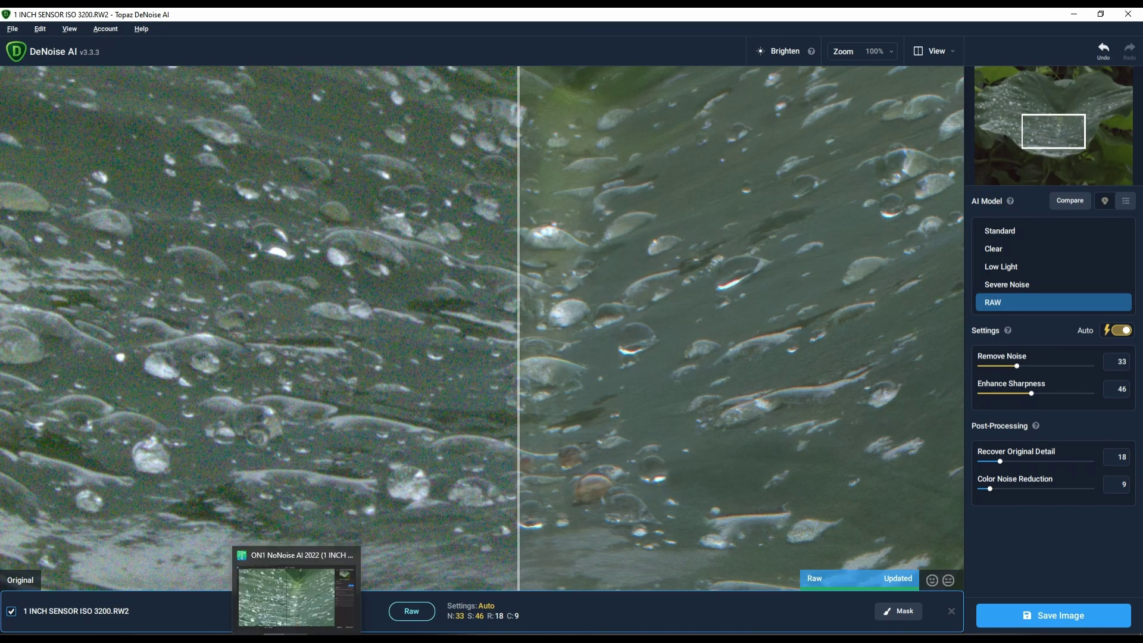
{"action": "left_click", "coordinate": [287, 597]}
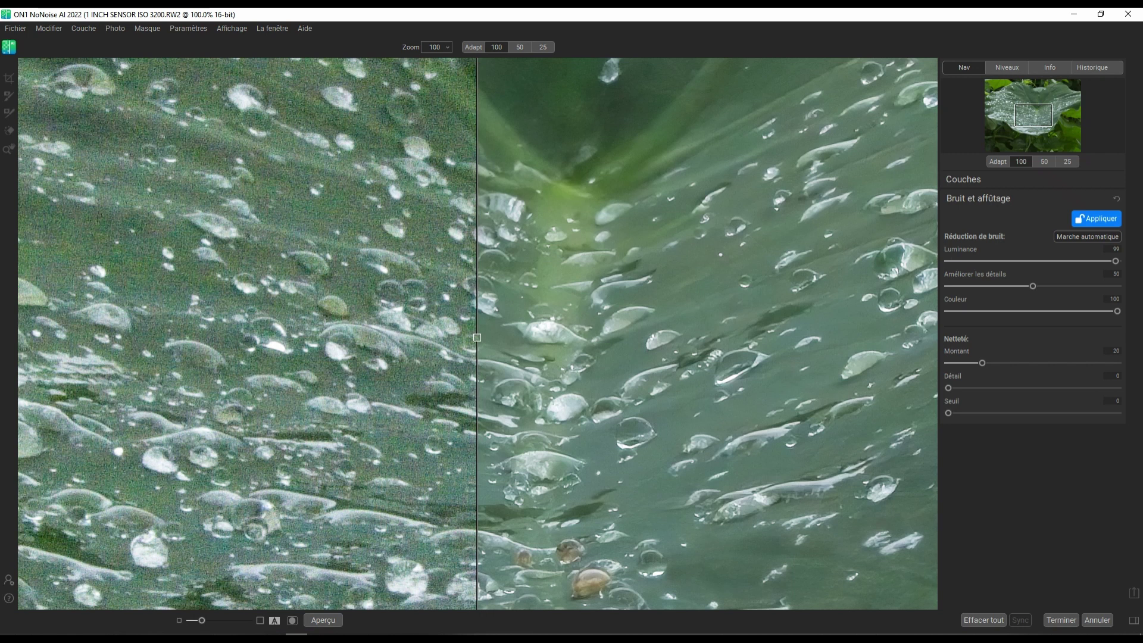
{"action": "mouse_move", "coordinate": [296, 638]}
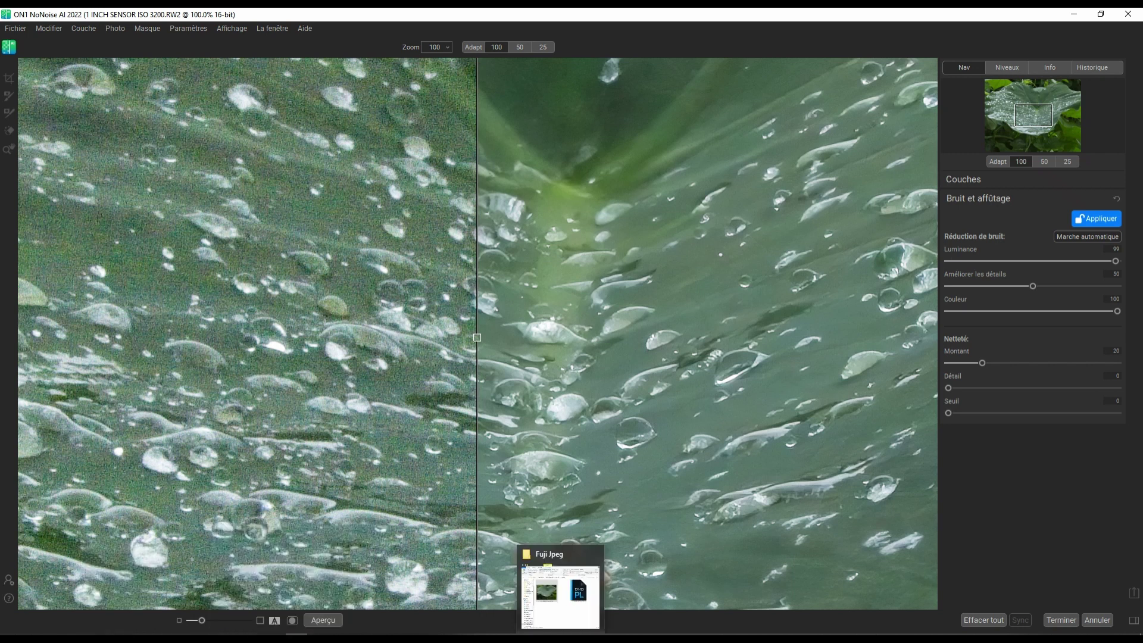
In DxO PhotoLab 5, review the Light, Color, Detail, Geometry and Local Adjustments palettes.
{"action": "left_click", "coordinate": [605, 639]}
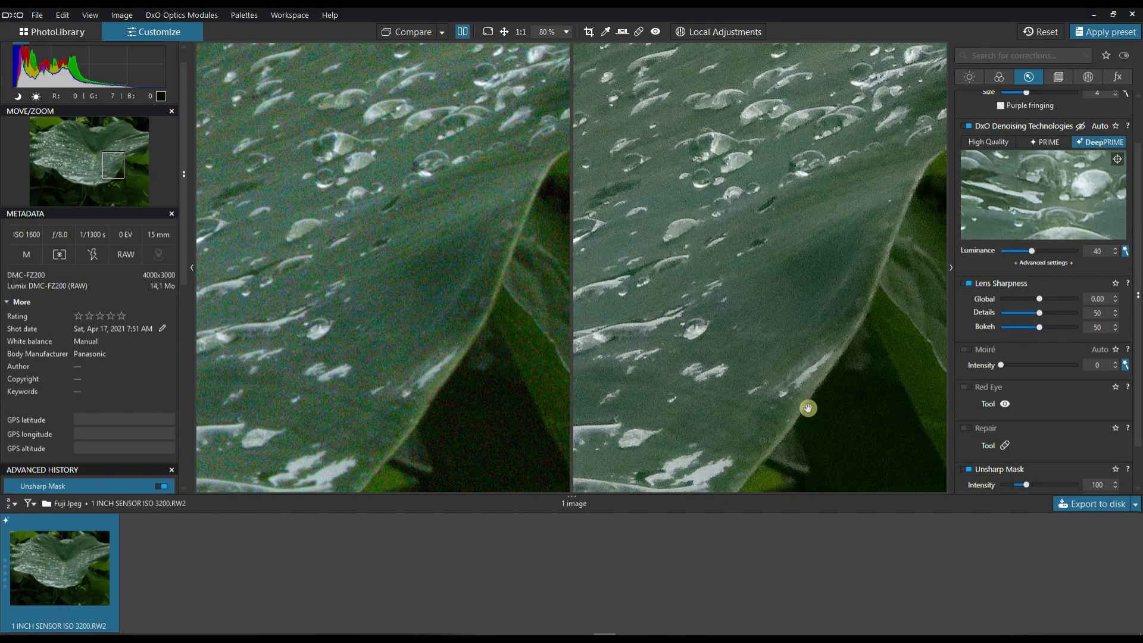
{"action": "left_click", "coordinate": [970, 77]}
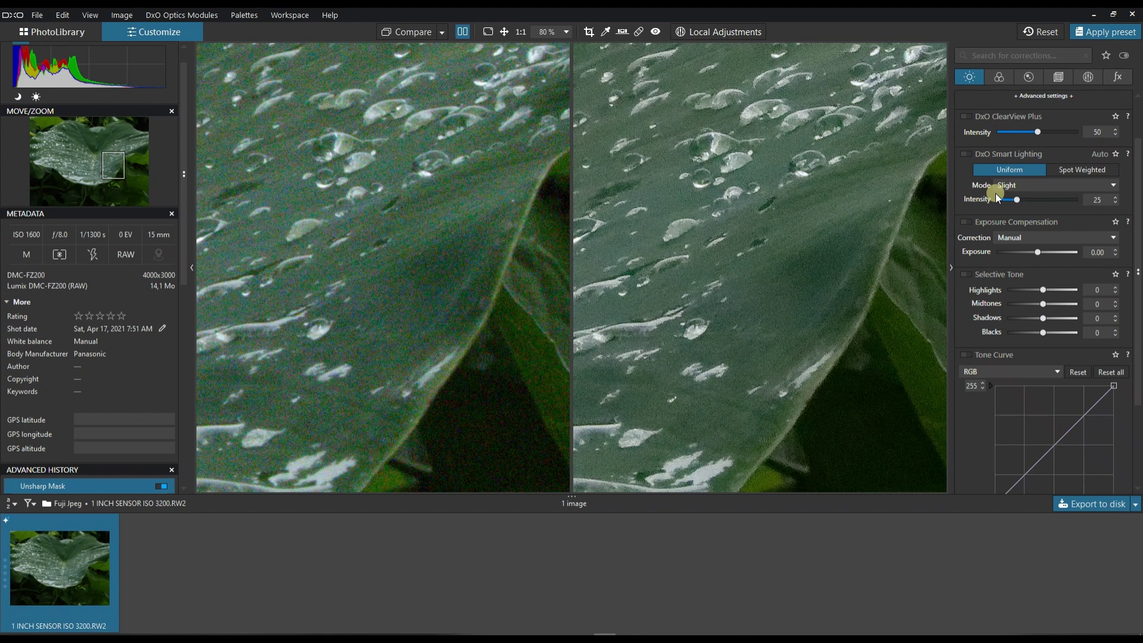
{"action": "scroll", "coordinate": [963, 146], "scroll_direction": "up", "scroll_amount": 2}
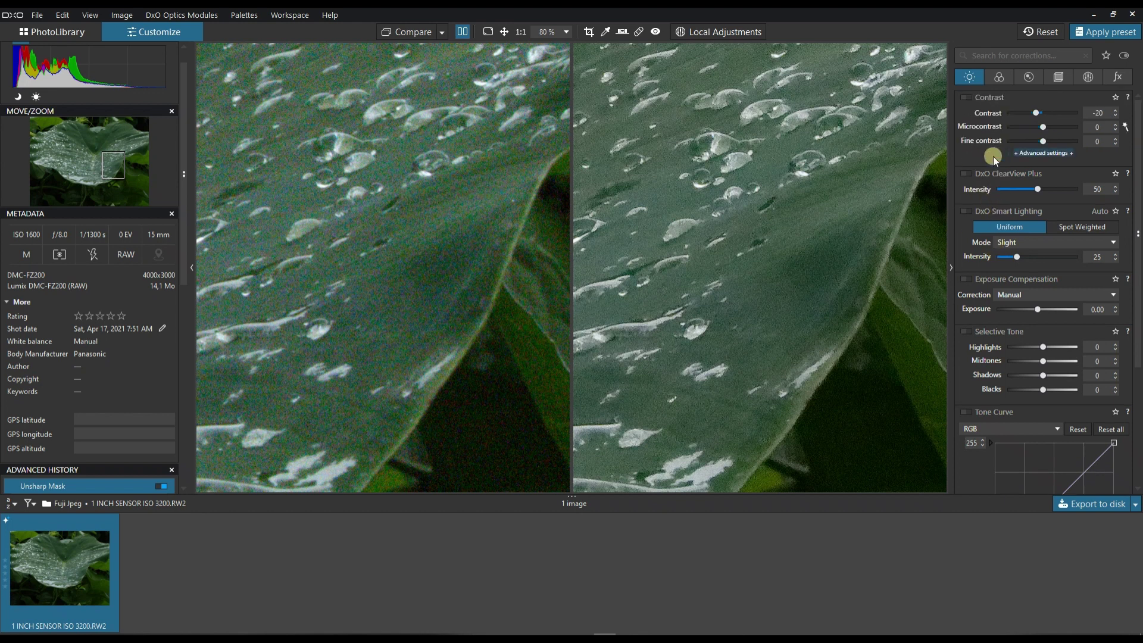
{"action": "scroll", "coordinate": [972, 265], "scroll_direction": "down", "scroll_amount": 6}
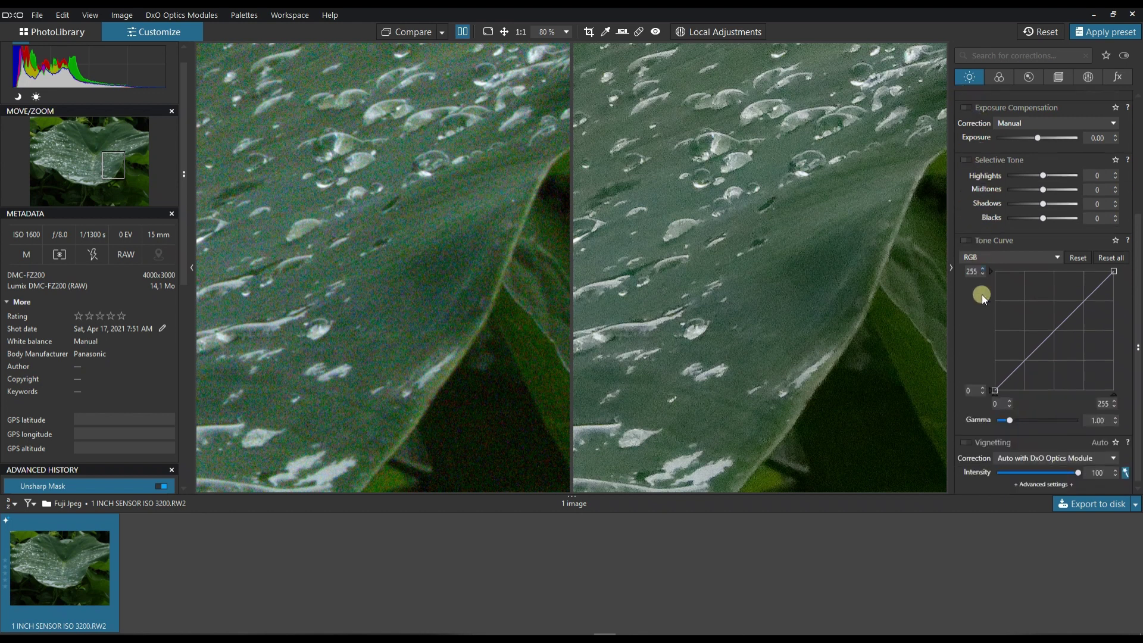
{"action": "left_click", "coordinate": [998, 80]}
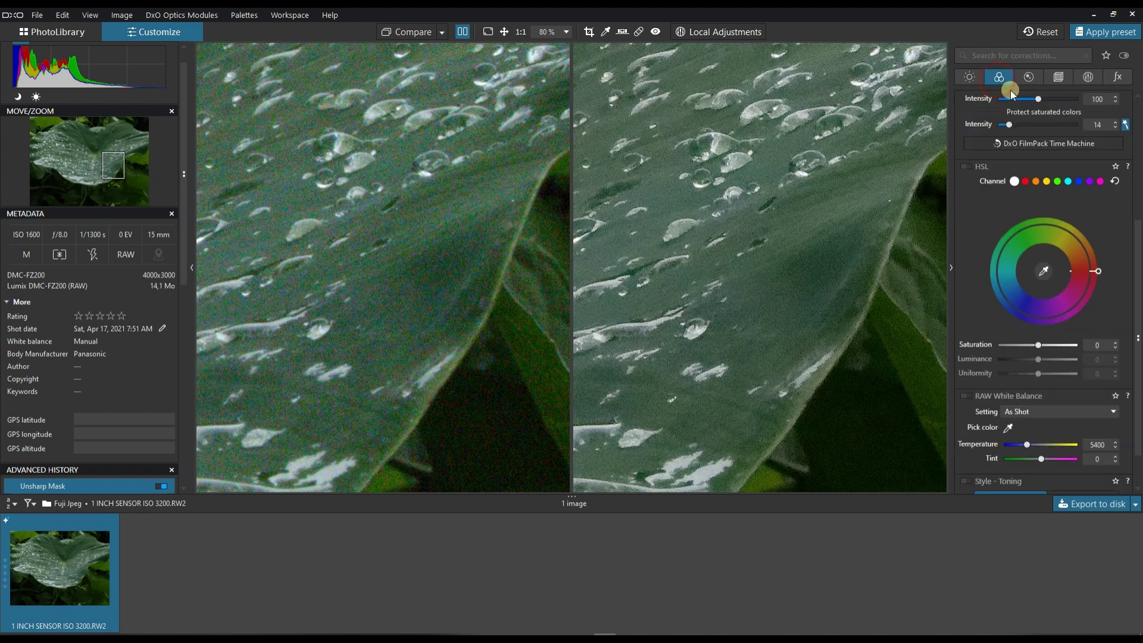
{"action": "scroll", "coordinate": [1004, 176], "scroll_direction": "down", "scroll_amount": 1}
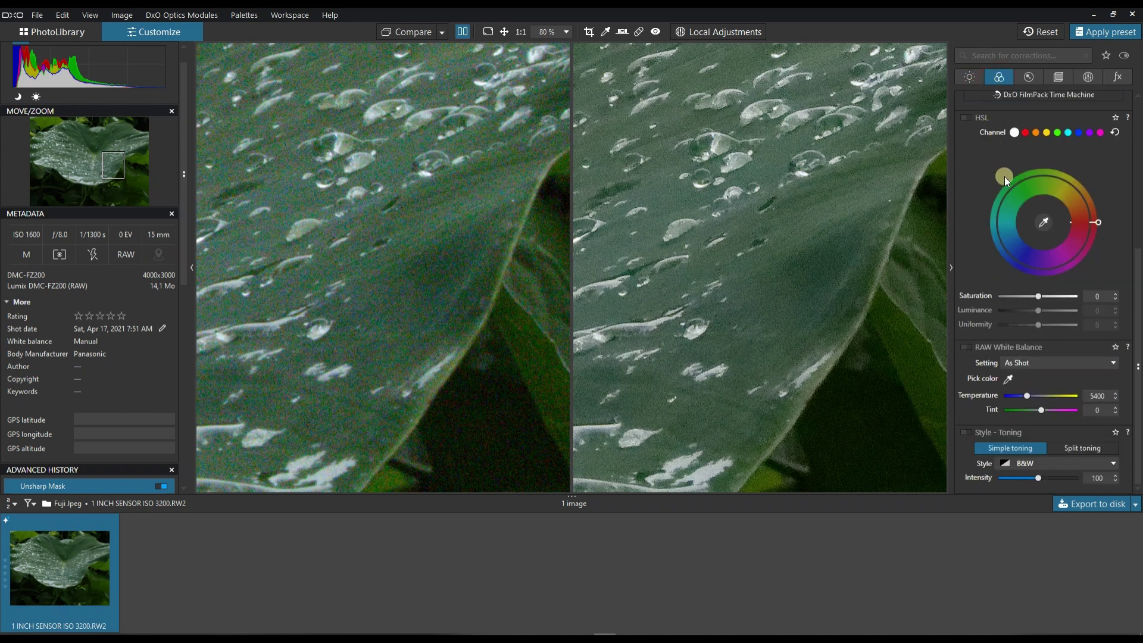
{"action": "left_click", "coordinate": [1031, 77]}
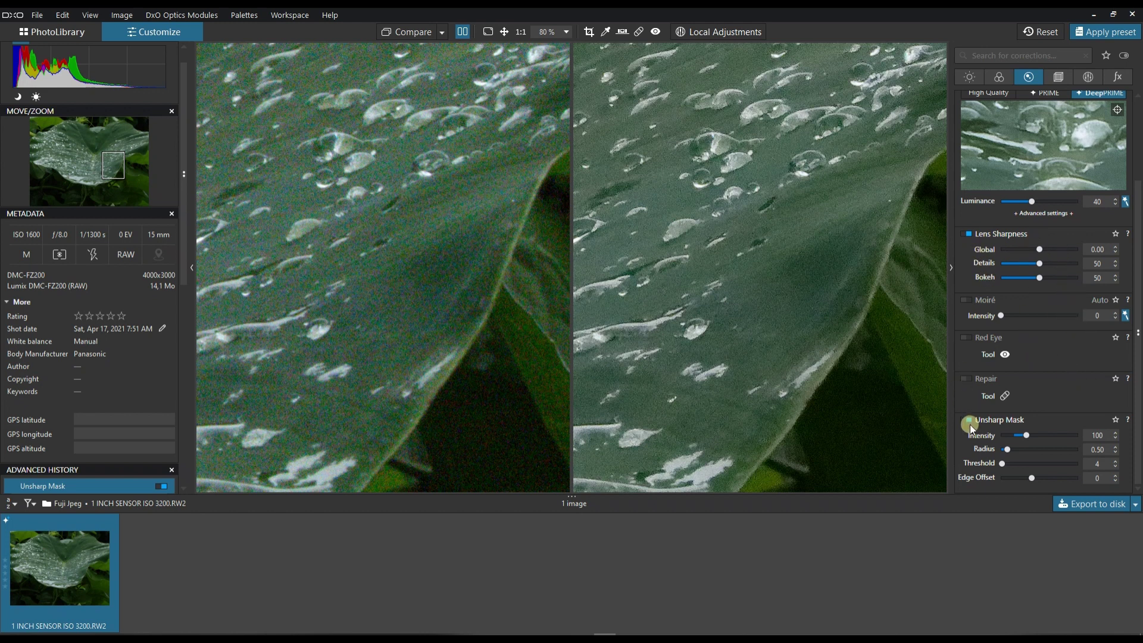
{"action": "left_click", "coordinate": [1059, 78]}
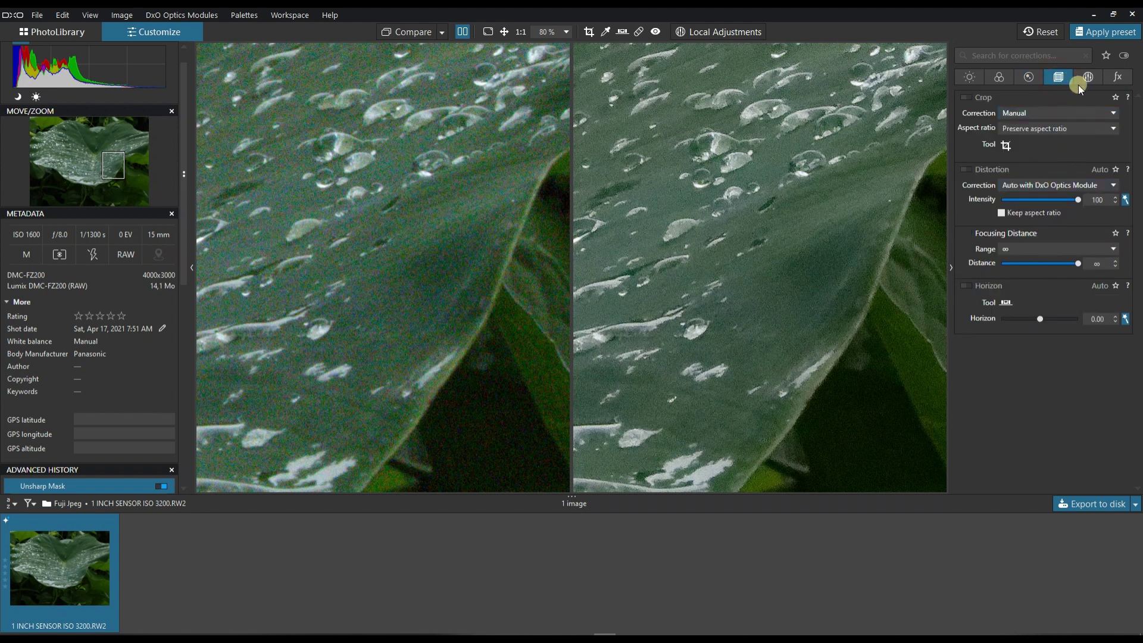
{"action": "left_click", "coordinate": [1078, 82]}
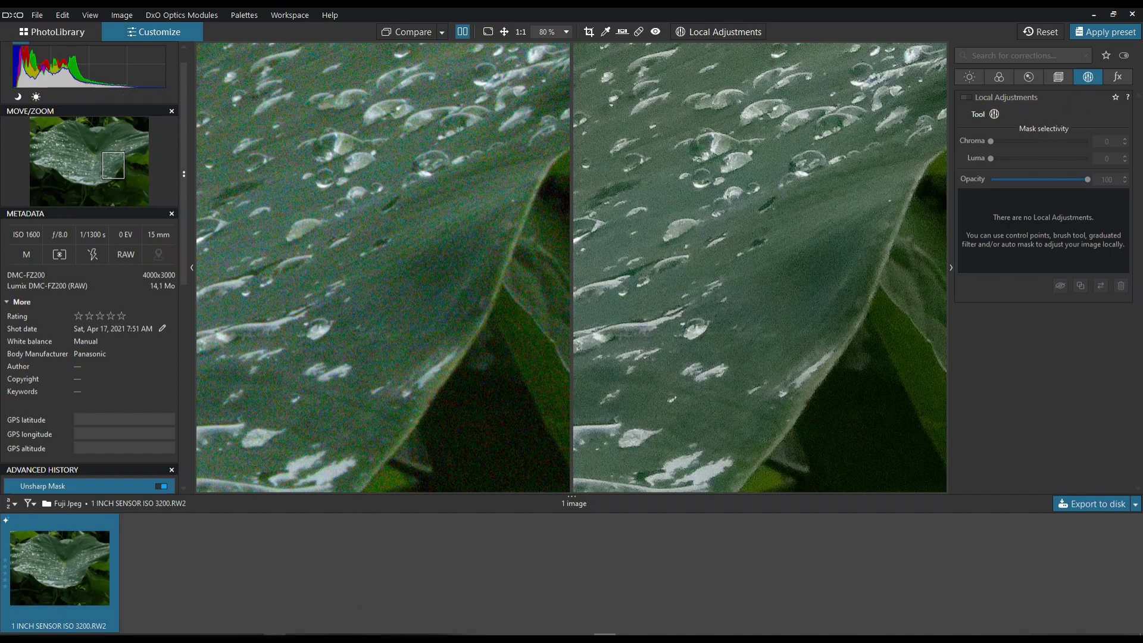
Return to Topaz DeNoise AI's RAW model result (noise 33, sharpness 46).
{"action": "left_click", "coordinate": [283, 638]}
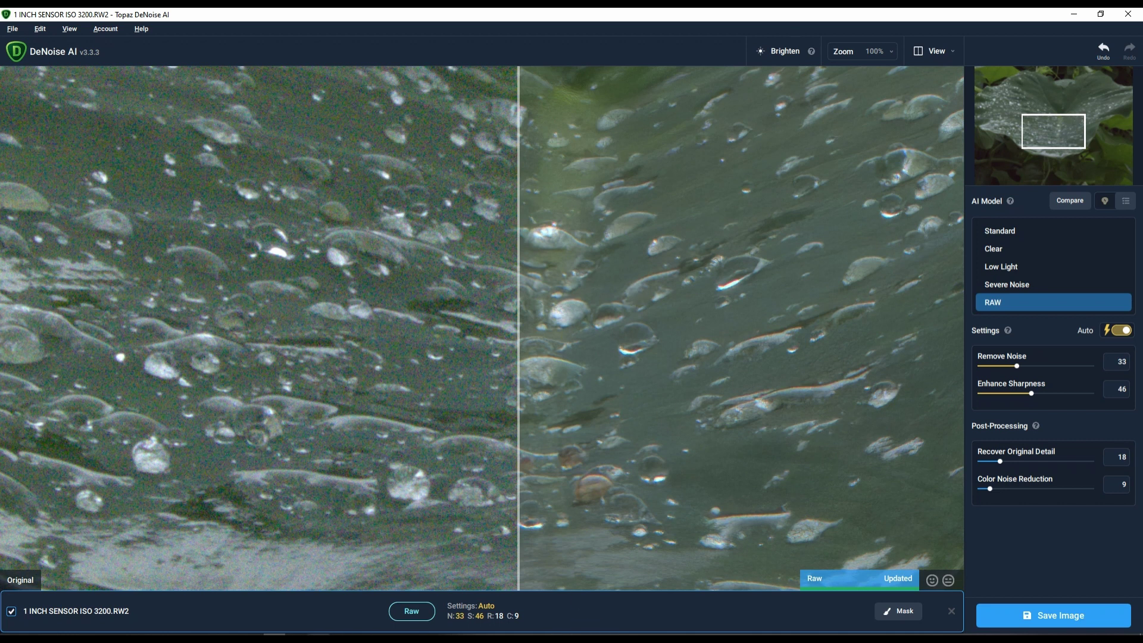
Return to ON1 NoNoise AI's leaf result (luminance 99, details 50, colour 100, sharpening 20).
{"action": "left_click", "coordinate": [297, 634]}
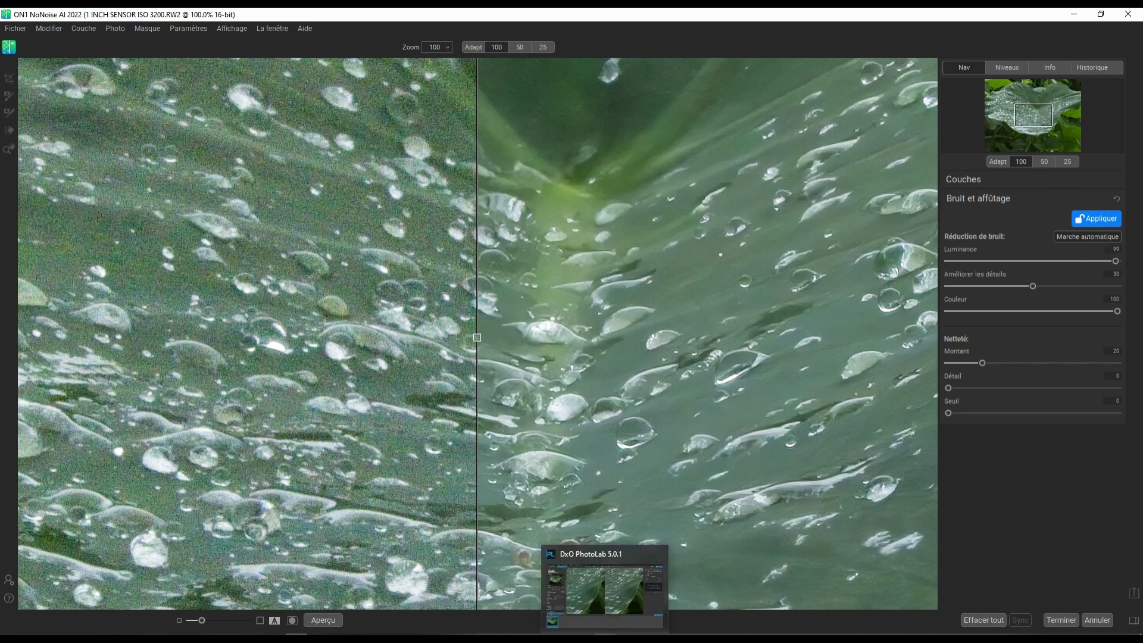
Export the leaf from DxO as a quality-100 JPEG with suffix DXO, then close PhotoLab.
{"action": "left_click", "coordinate": [604, 638]}
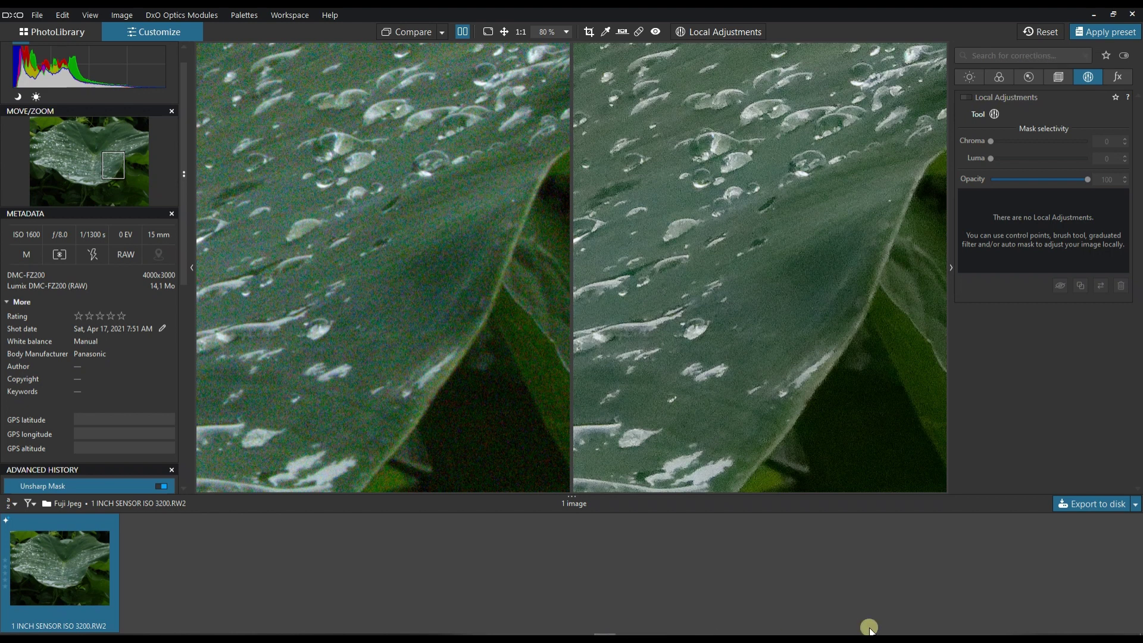
{"action": "left_click", "coordinate": [1102, 505]}
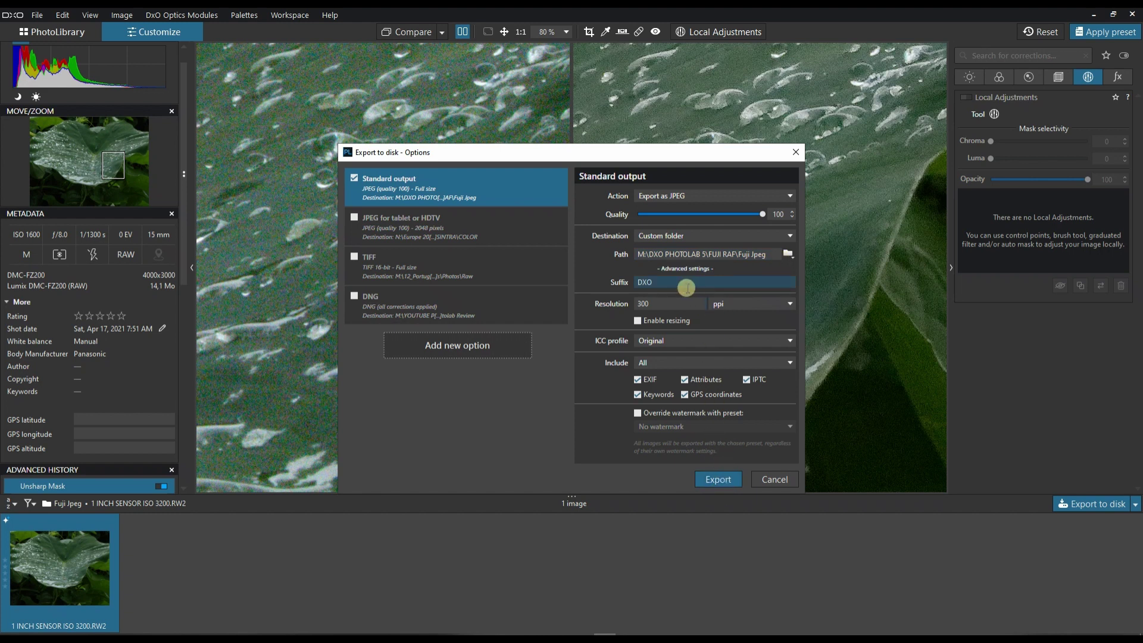
{"action": "left_click", "coordinate": [722, 479]}
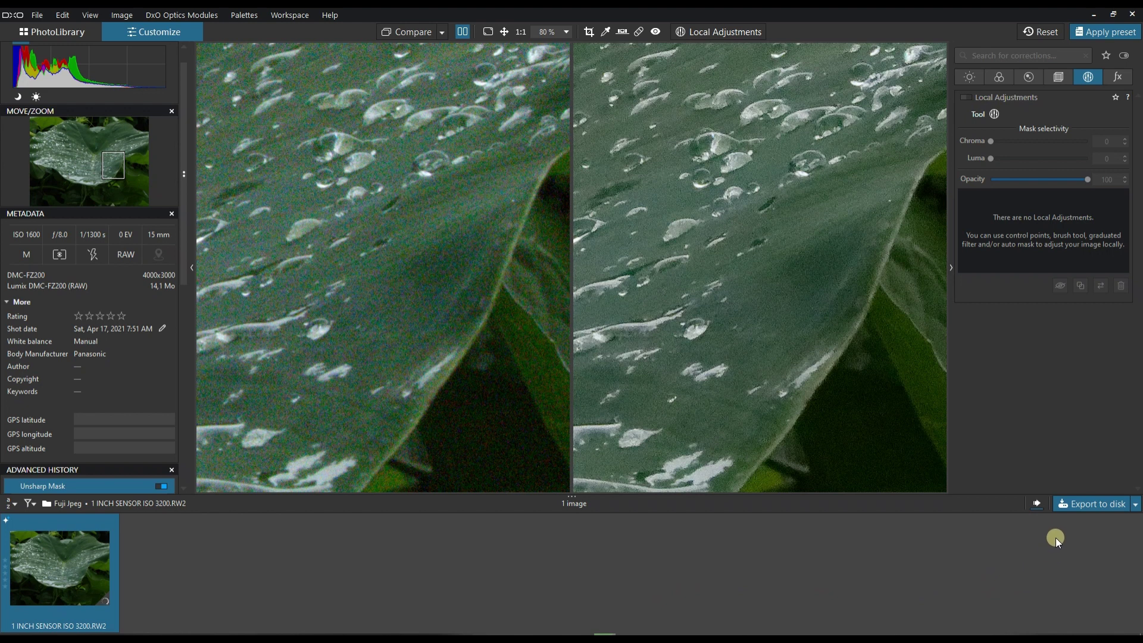
{"action": "mouse_move", "coordinate": [1038, 508]}
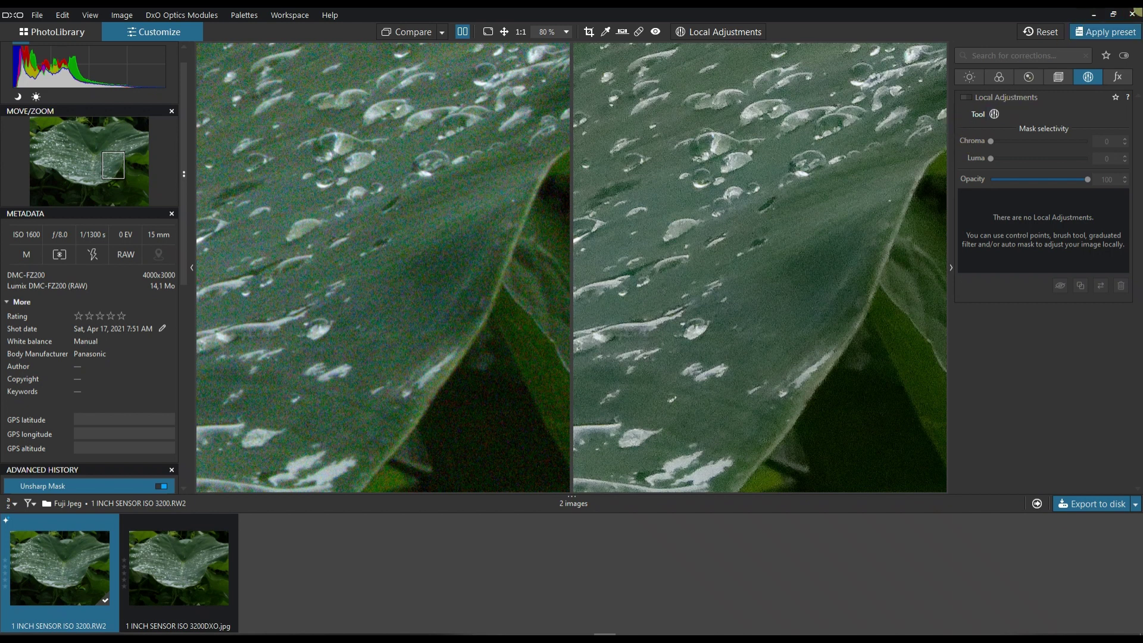
{"action": "left_click", "coordinate": [1132, 16]}
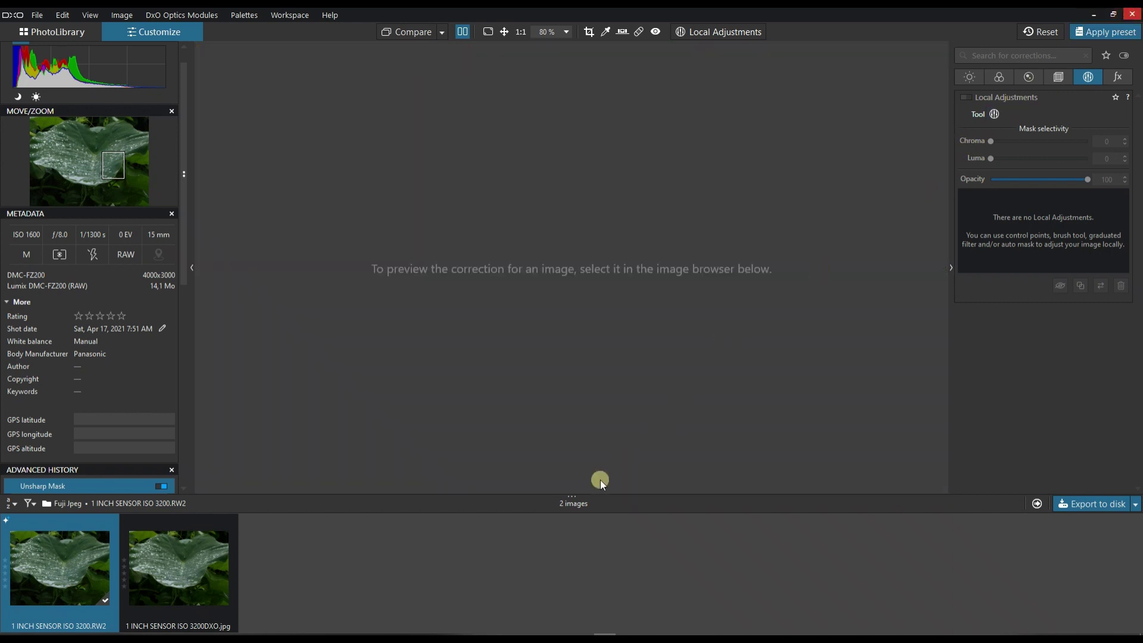
Save the Topaz result as a Maximum-quality JPG in the source directory, then close DeNoise.
{"action": "left_click", "coordinate": [331, 619]}
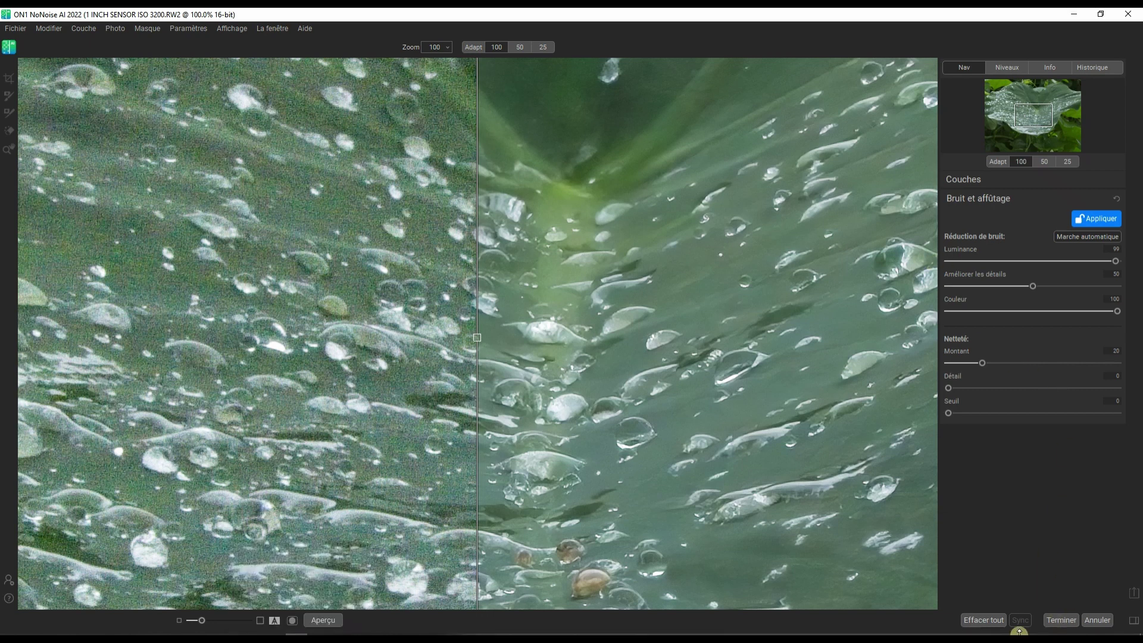
{"action": "left_click", "coordinate": [317, 619]}
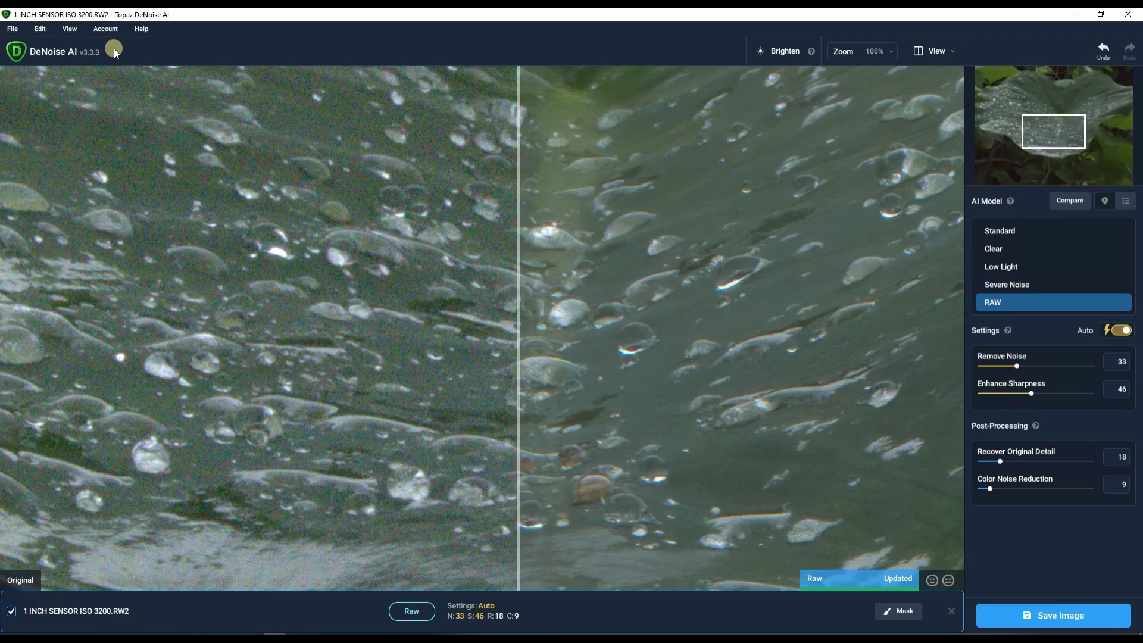
{"action": "left_click", "coordinate": [1054, 616]}
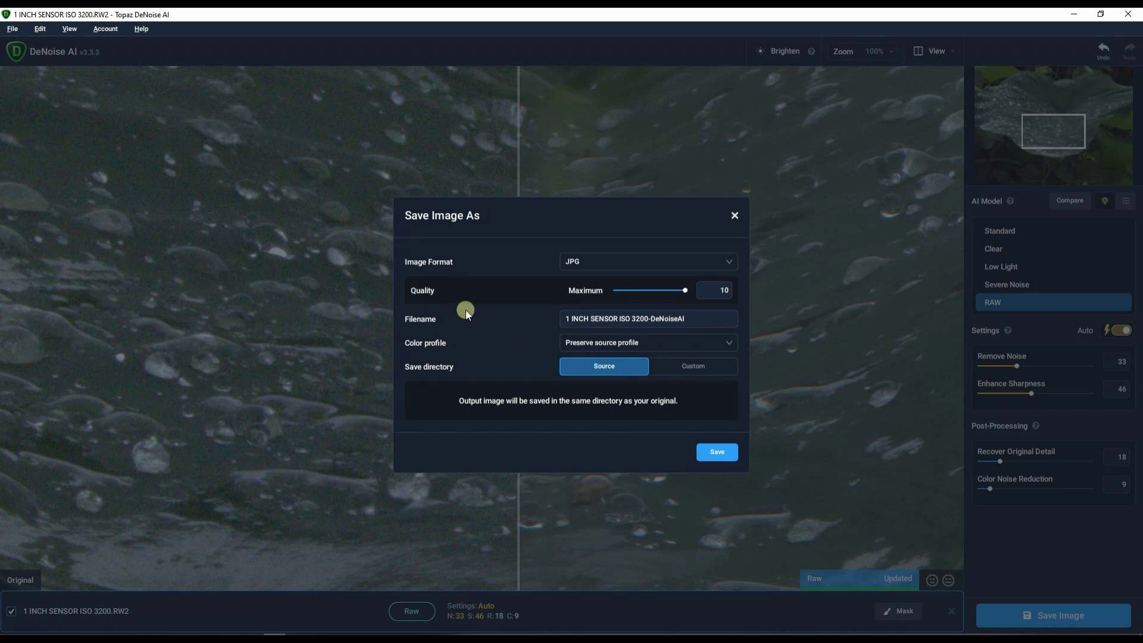
{"action": "left_click", "coordinate": [699, 366]}
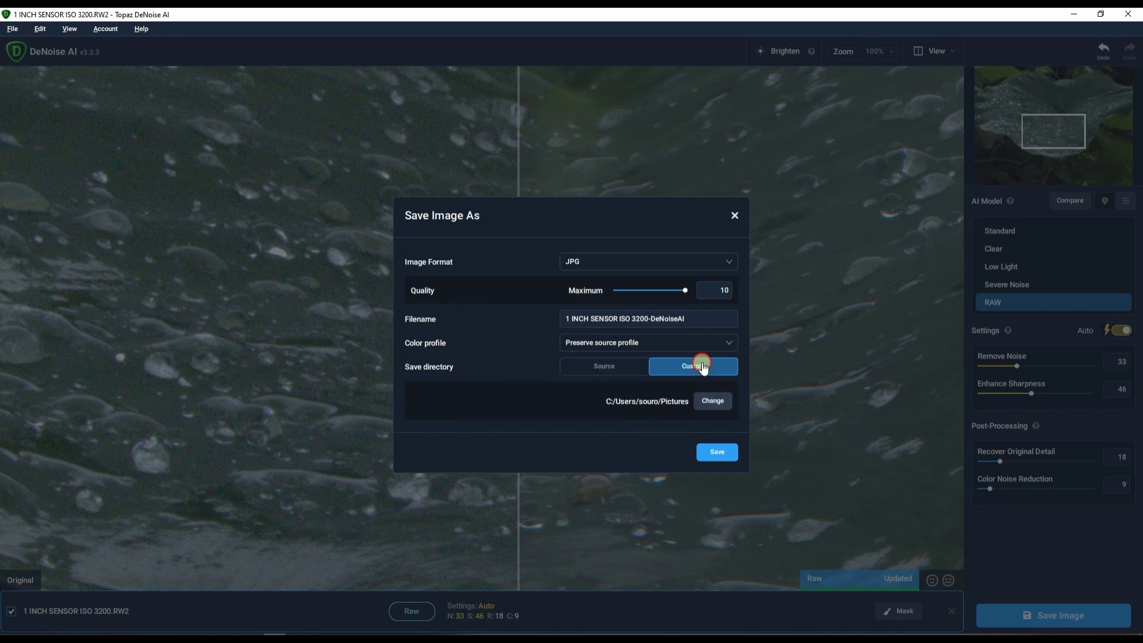
{"action": "left_click", "coordinate": [633, 370]}
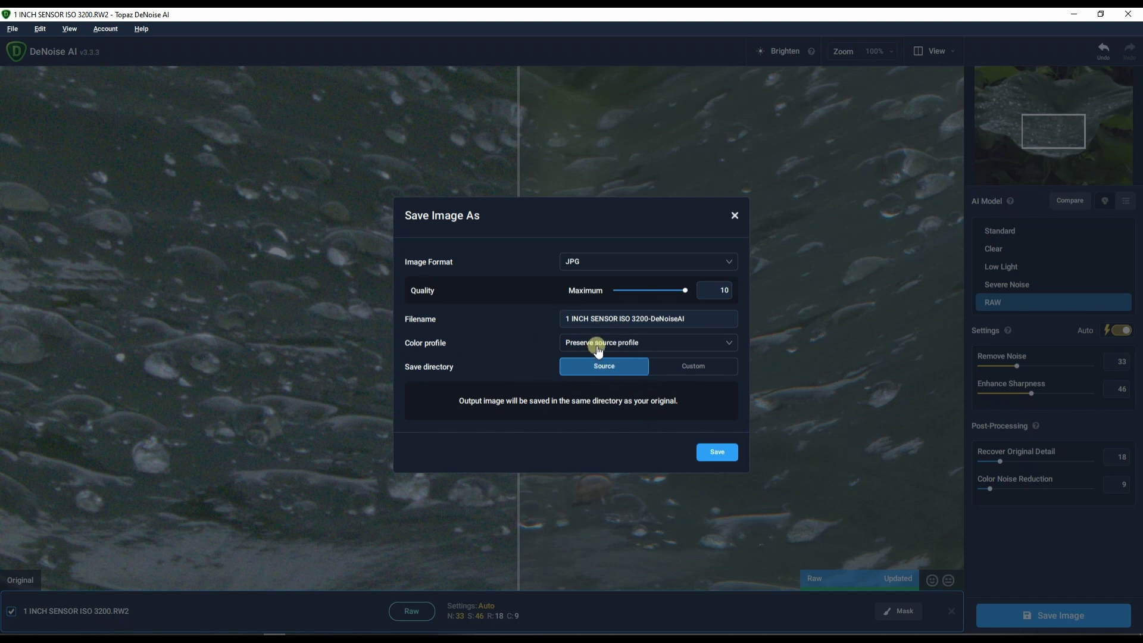
{"action": "left_click", "coordinate": [712, 459]}
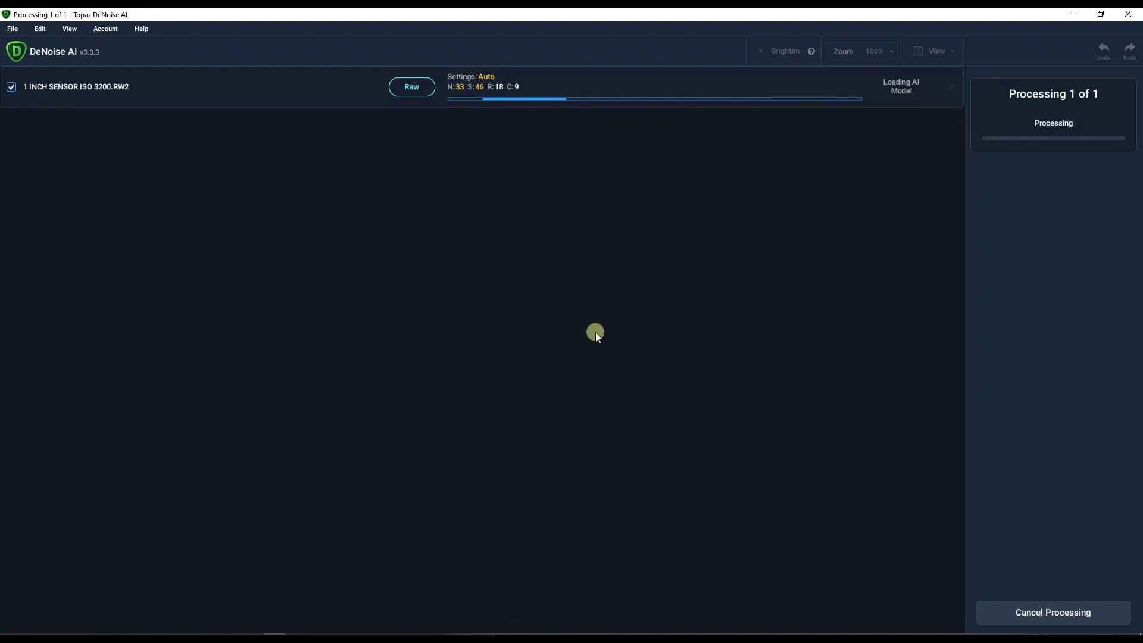
{"action": "left_click", "coordinate": [566, 631]}
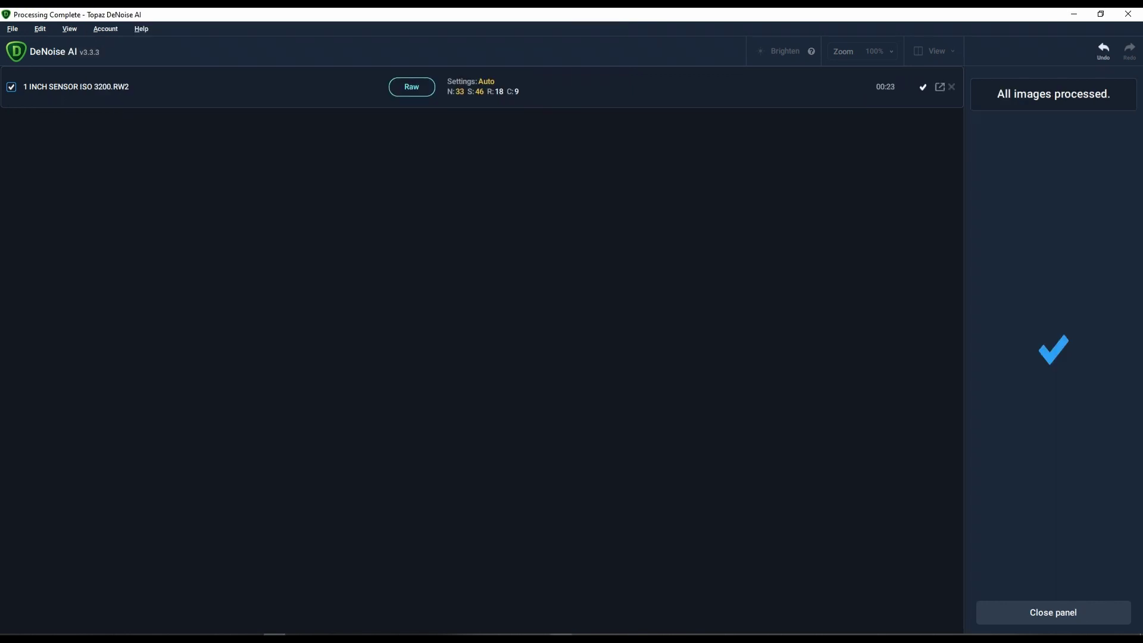
{"action": "left_click", "coordinate": [1128, 14]}
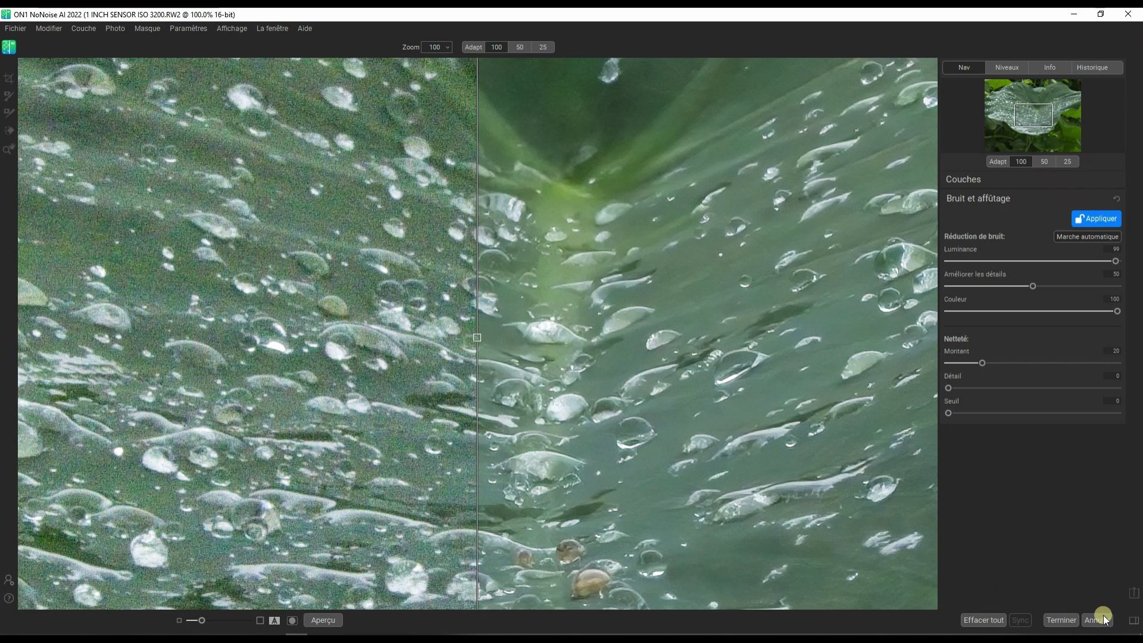
Save the ON1 denoised leaf as a JPEG, not Photoshop format, at quality 100.
{"action": "left_click", "coordinate": [1062, 620]}
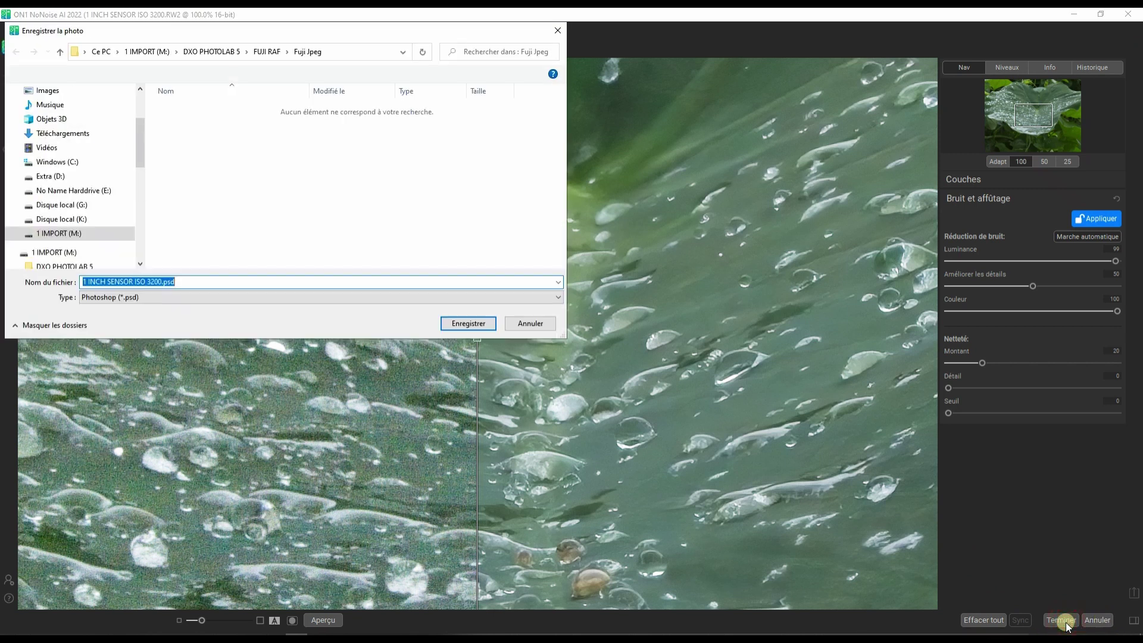
{"action": "left_click", "coordinate": [136, 297]}
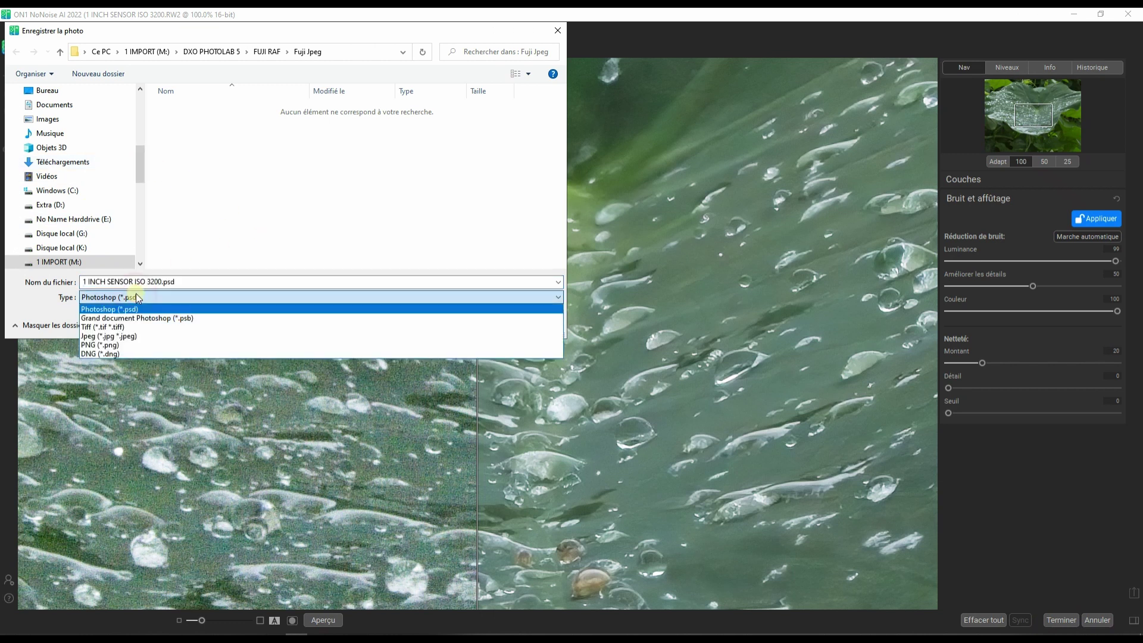
{"action": "left_click", "coordinate": [111, 336]}
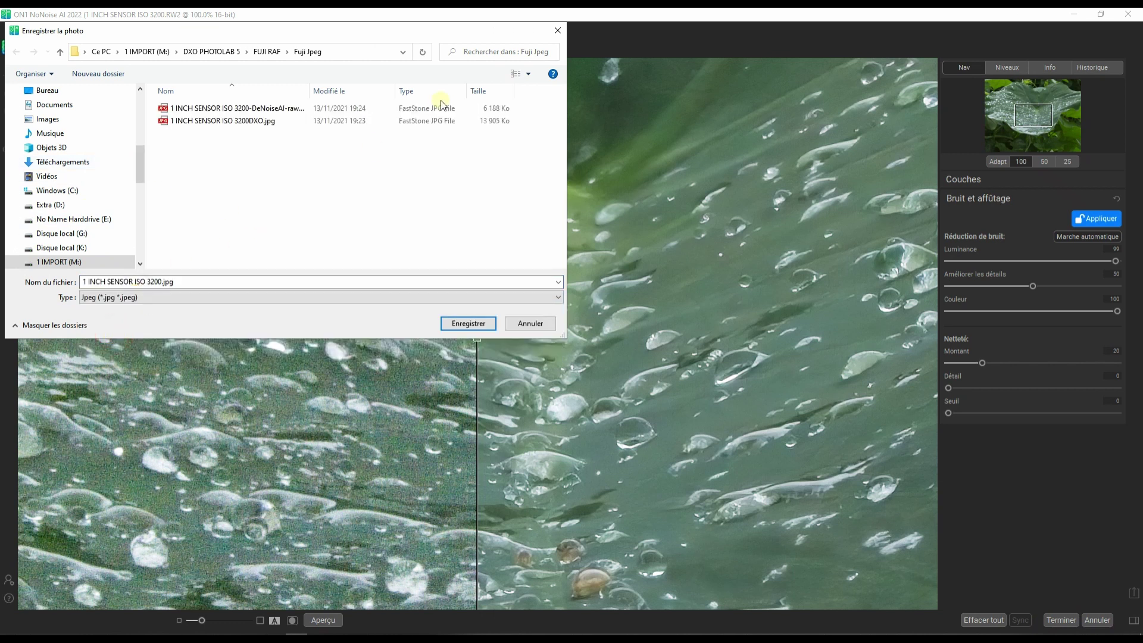
{"action": "left_click", "coordinate": [471, 324]}
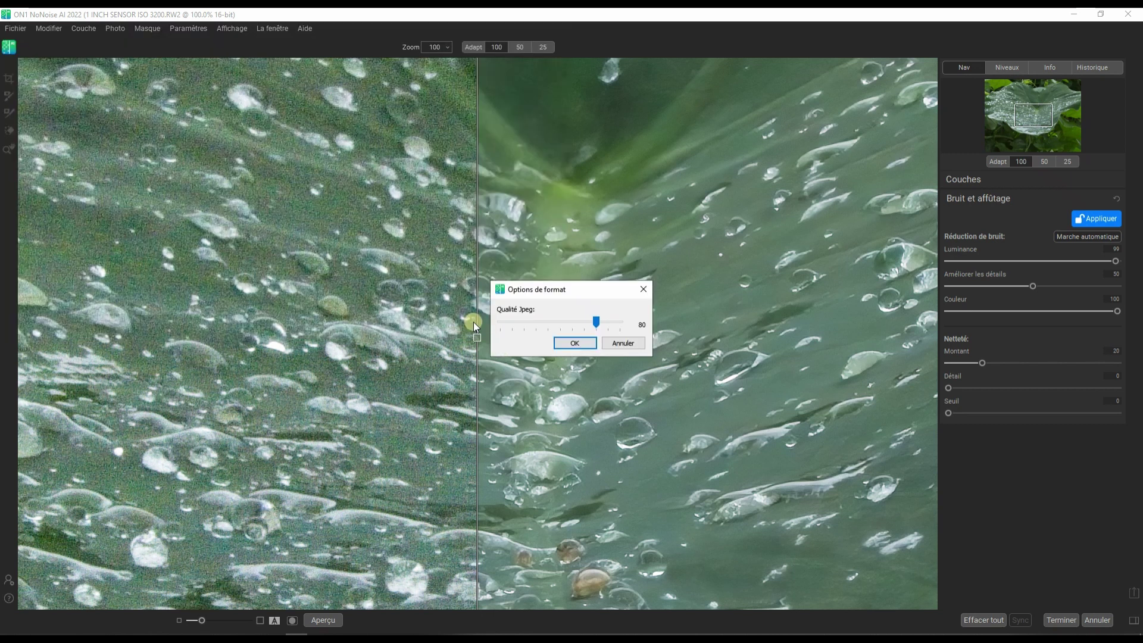
{"action": "left_click", "coordinate": [574, 344]}
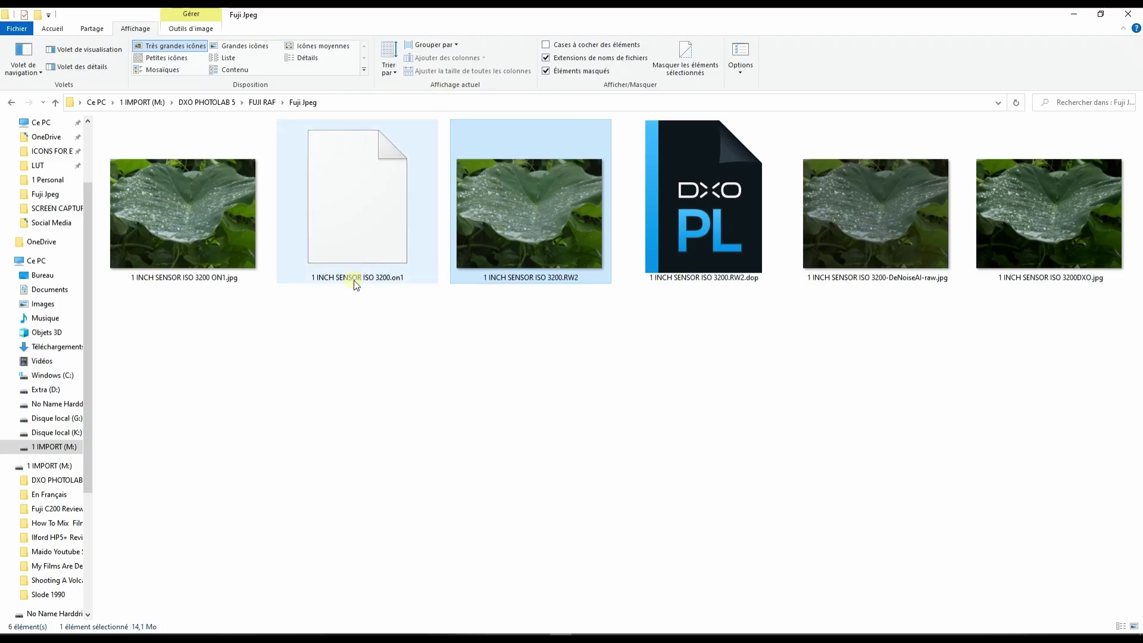
Delete the .on1 and .dop sidecar files from the folder.
{"action": "left_click", "coordinate": [375, 212]}
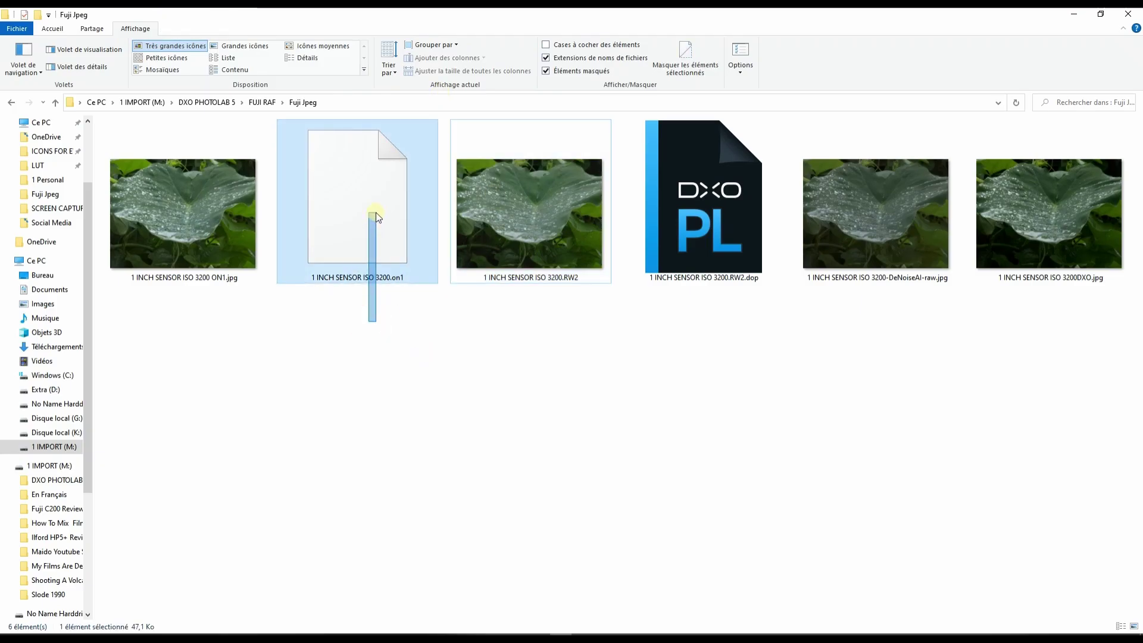
{"action": "key", "text": "Delete"}
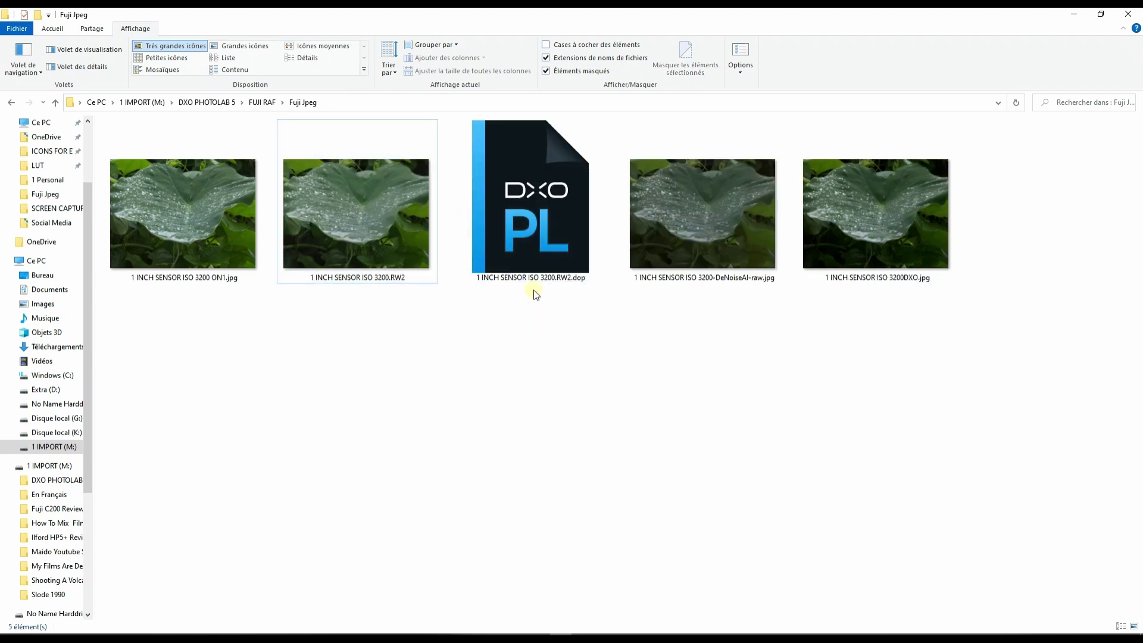
{"action": "left_click", "coordinate": [533, 280]}
{"action": "key", "text": "Delete"}
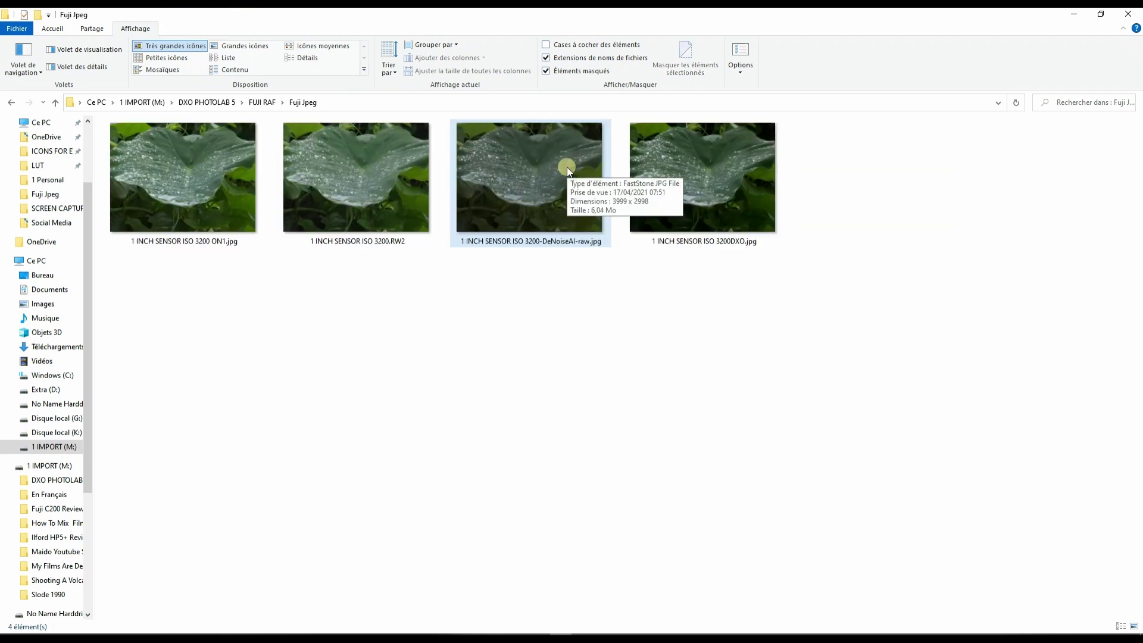
Open the ON1 JPEG in FastStone and select all four leaf images.
{"action": "double_click", "coordinate": [230, 199]}
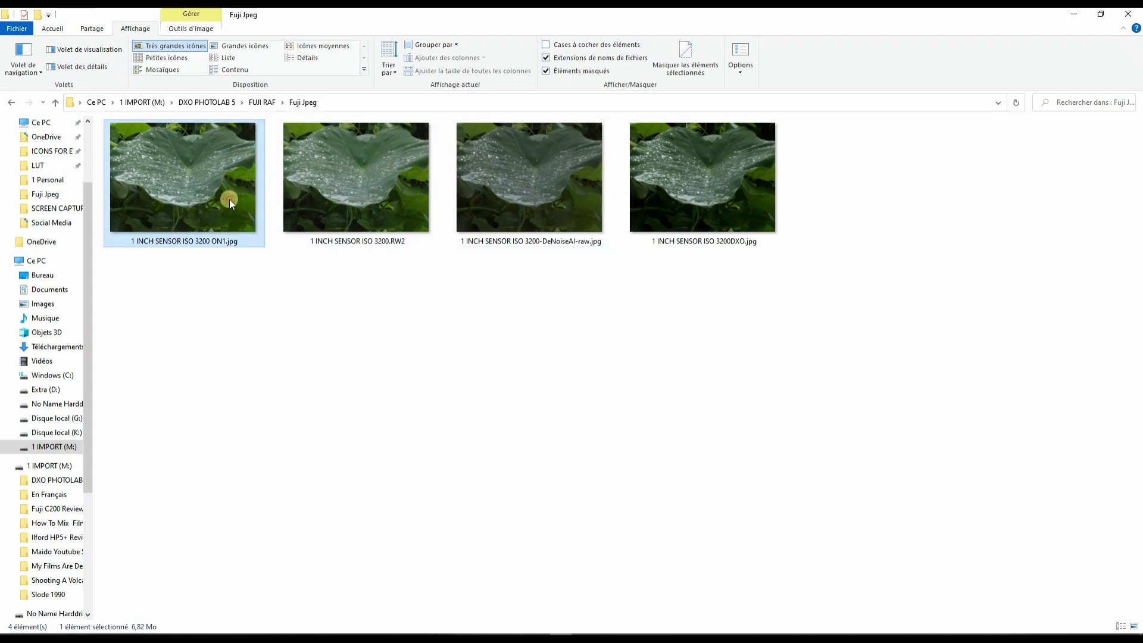
{"action": "mouse_move", "coordinate": [488, 20]}
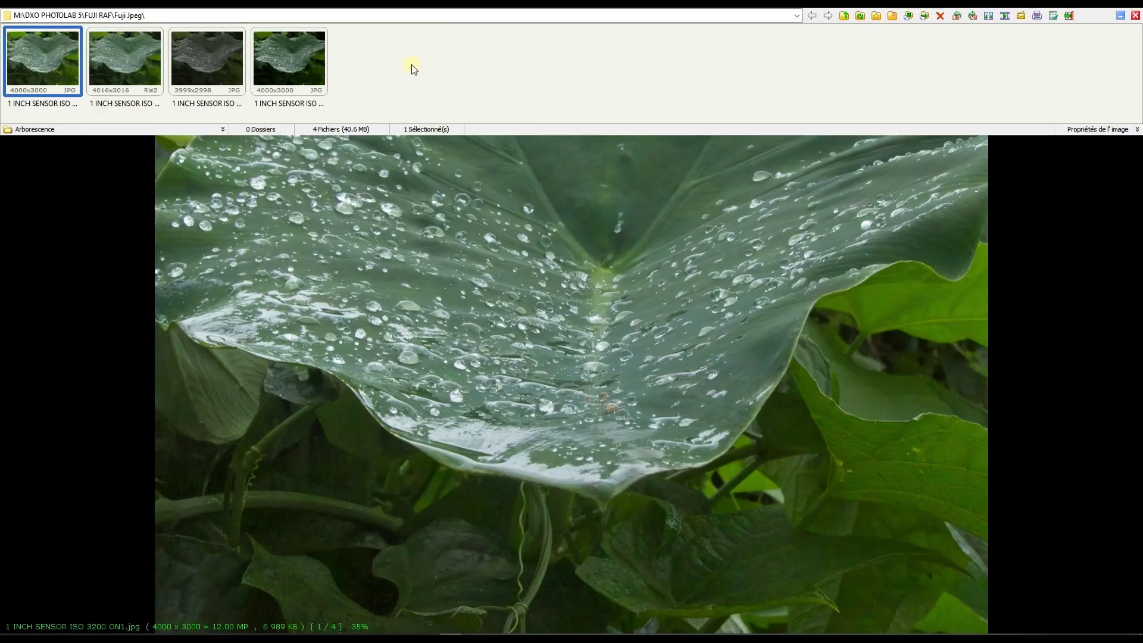
{"action": "left_click_drag", "start_coordinate": [357, 57], "coordinate": [11, 60]}
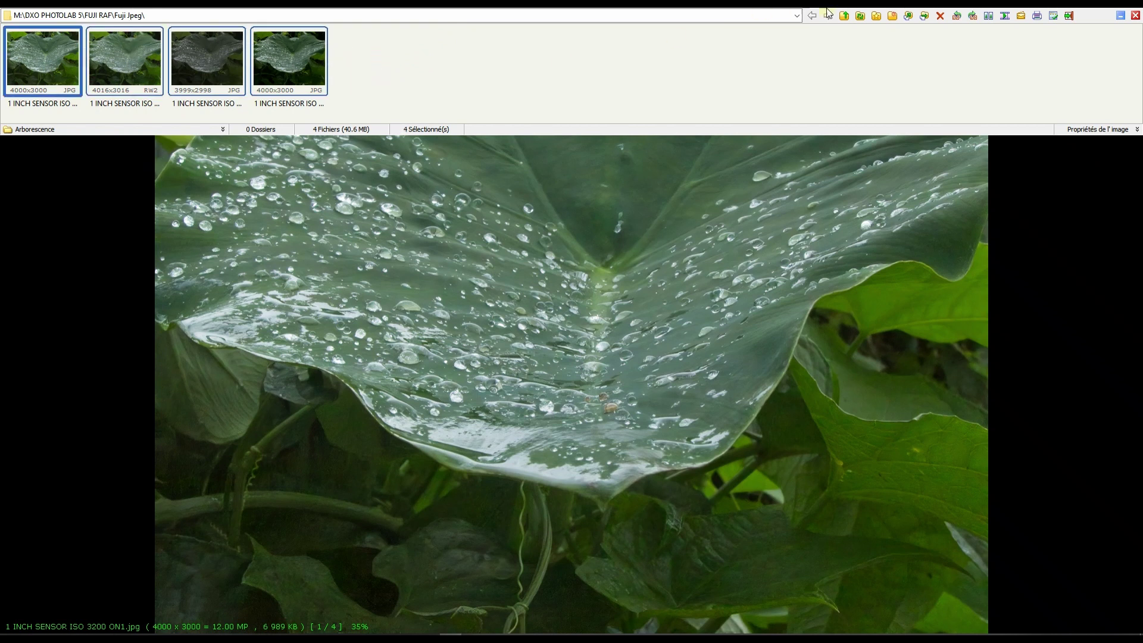
Compare the four selected leaf images side by side, with histograms and EXIF details.
{"action": "left_click", "coordinate": [987, 16]}
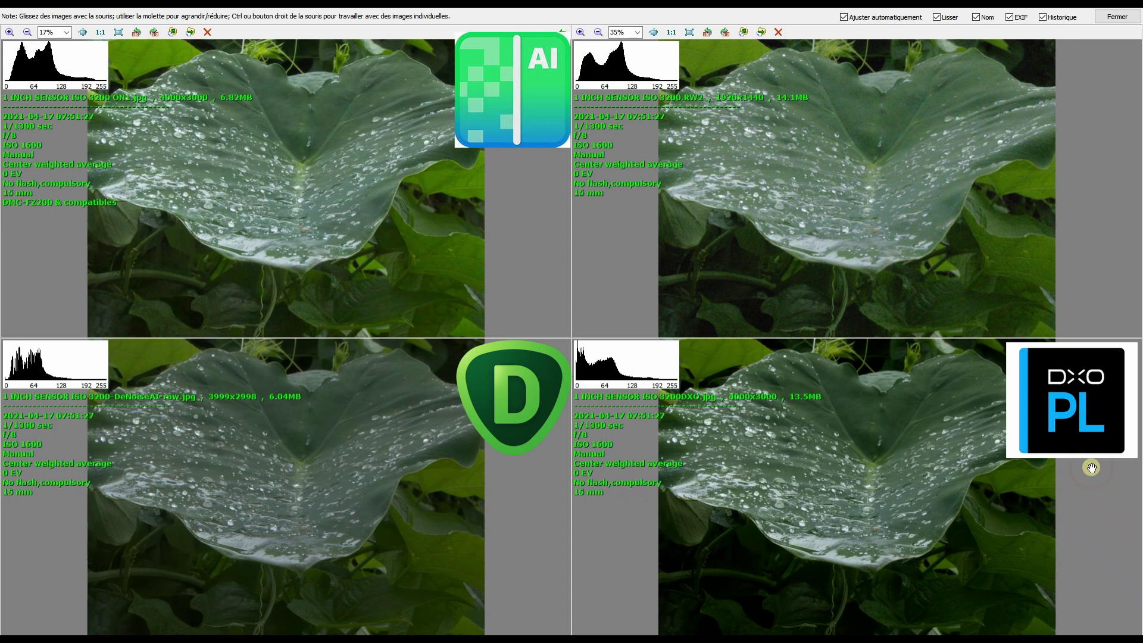
Zoom the synced views in on the water droplets and pan between droplet patches.
{"action": "scroll", "coordinate": [1091, 468], "scroll_direction": "up", "scroll_amount": 10}
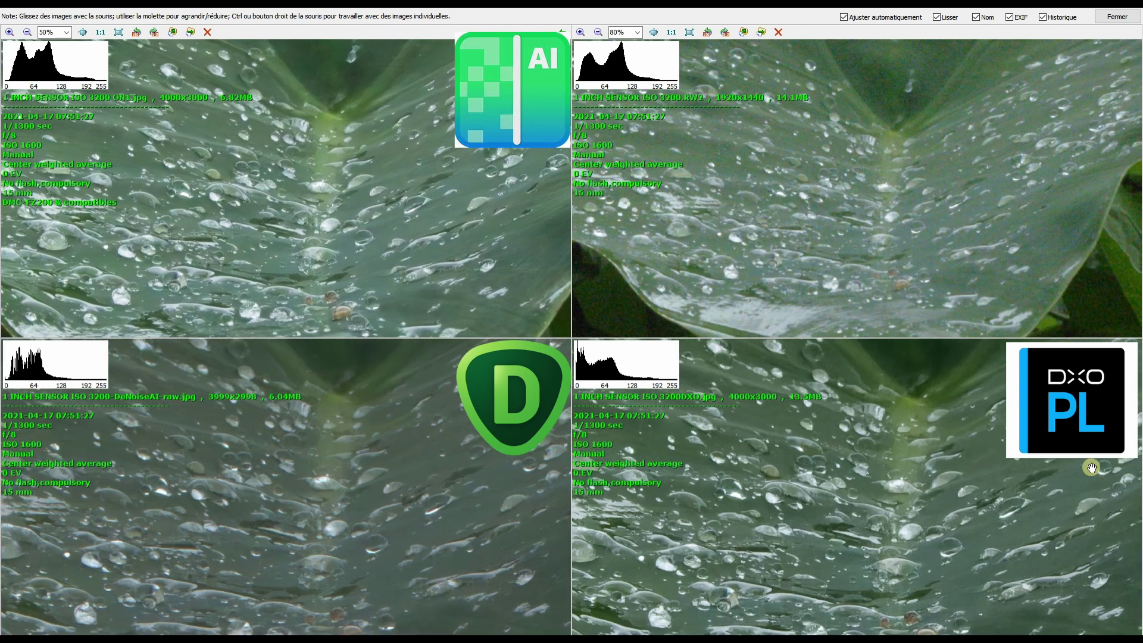
{"action": "scroll", "coordinate": [1091, 468], "scroll_direction": "up", "scroll_amount": 1}
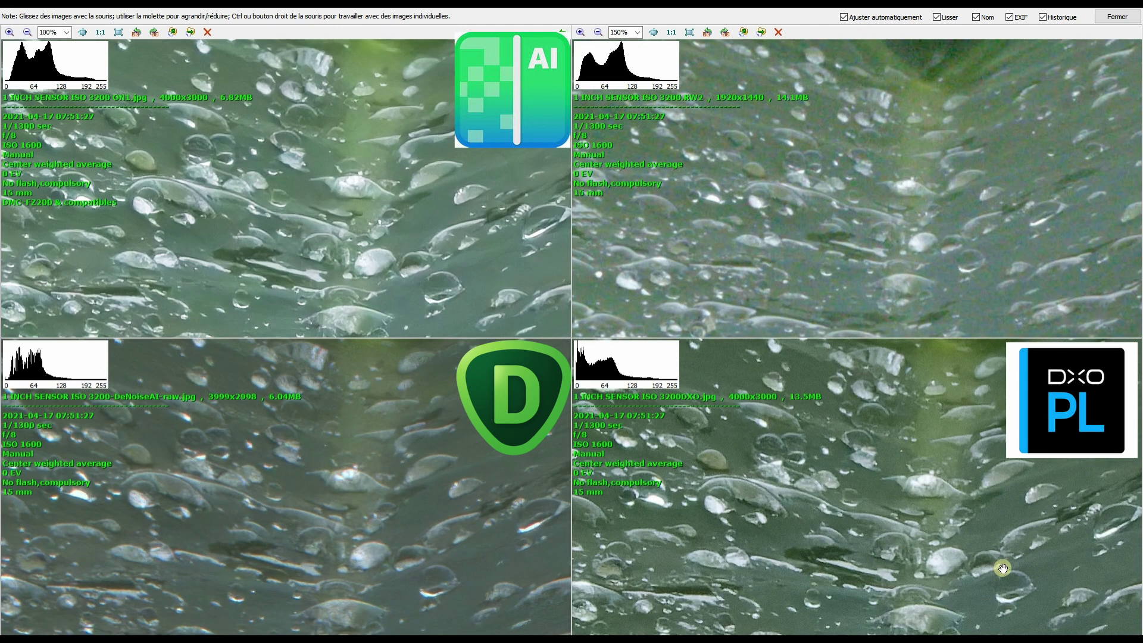
{"action": "left_click_drag", "start_coordinate": [1006, 555], "coordinate": [840, 472]}
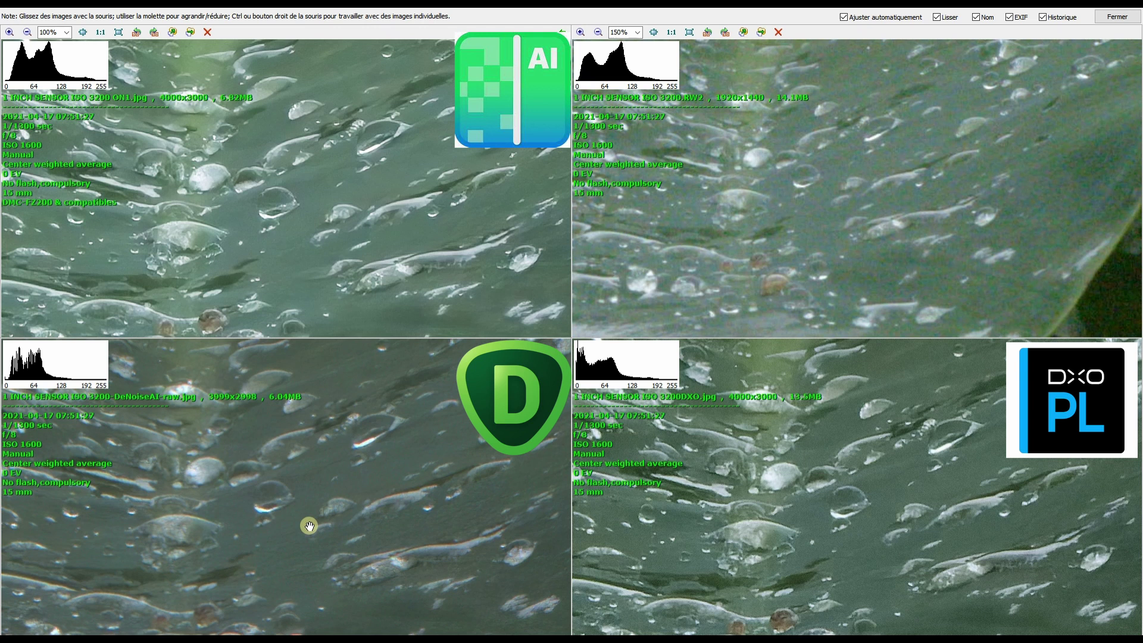
{"action": "left_click_drag", "start_coordinate": [307, 524], "coordinate": [434, 562]}
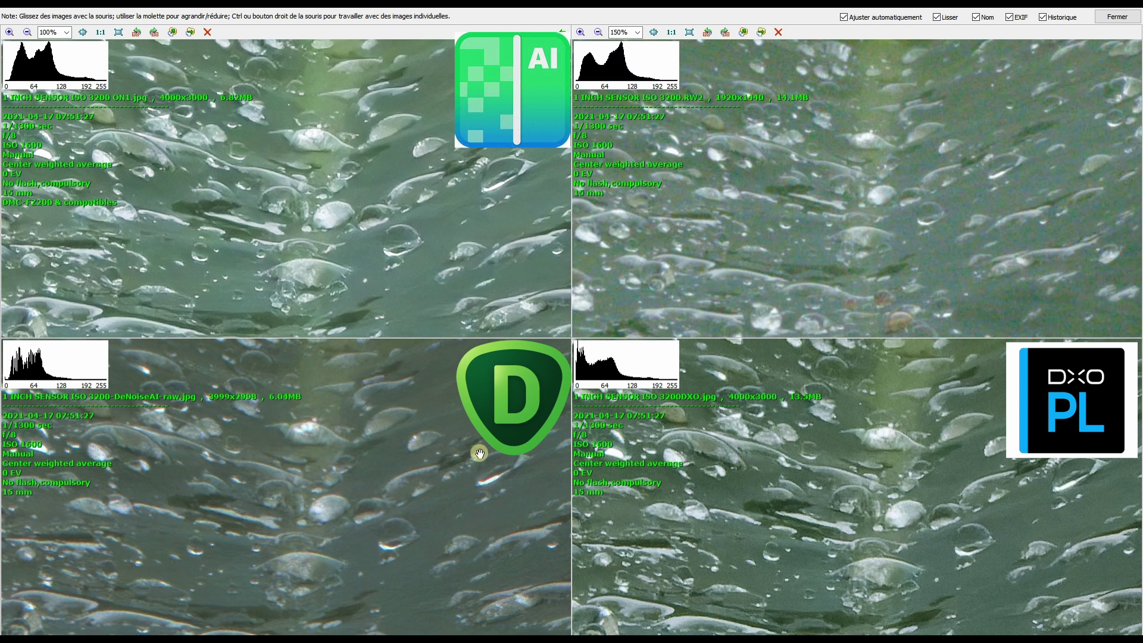
Pan all four views across the snail, leaf edge, dark stems and foliage.
{"action": "left_click", "coordinate": [319, 229]}
{"action": "left_click_drag", "start_coordinate": [320, 229], "coordinate": [363, 443]}
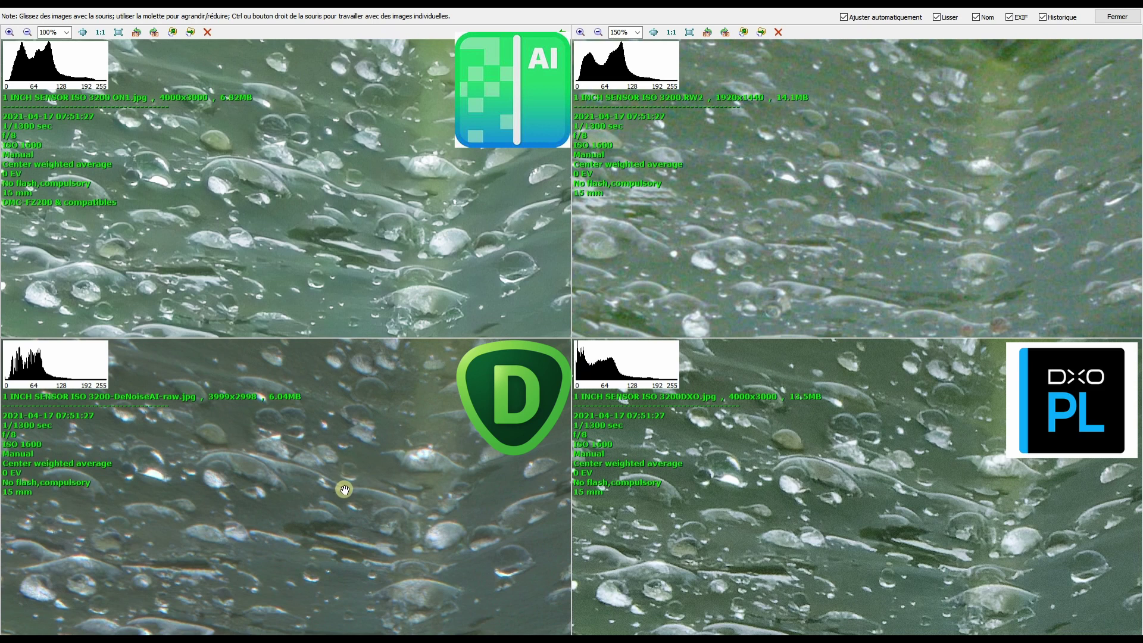
{"action": "left_click_drag", "start_coordinate": [365, 524], "coordinate": [327, 331]}
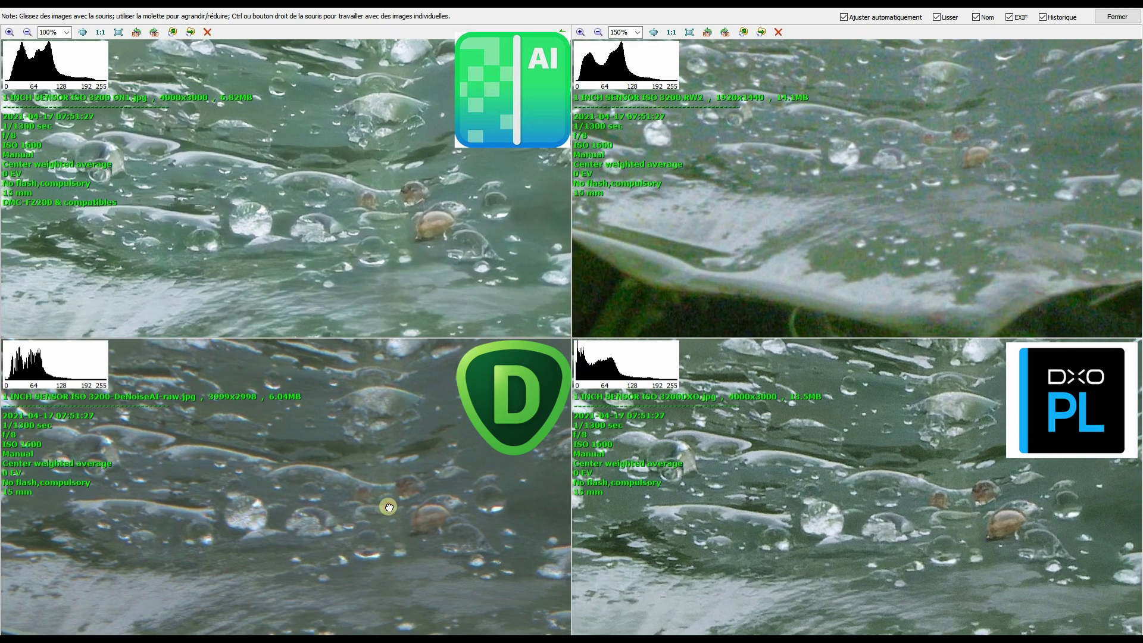
{"action": "left_click_drag", "start_coordinate": [387, 502], "coordinate": [303, 260]}
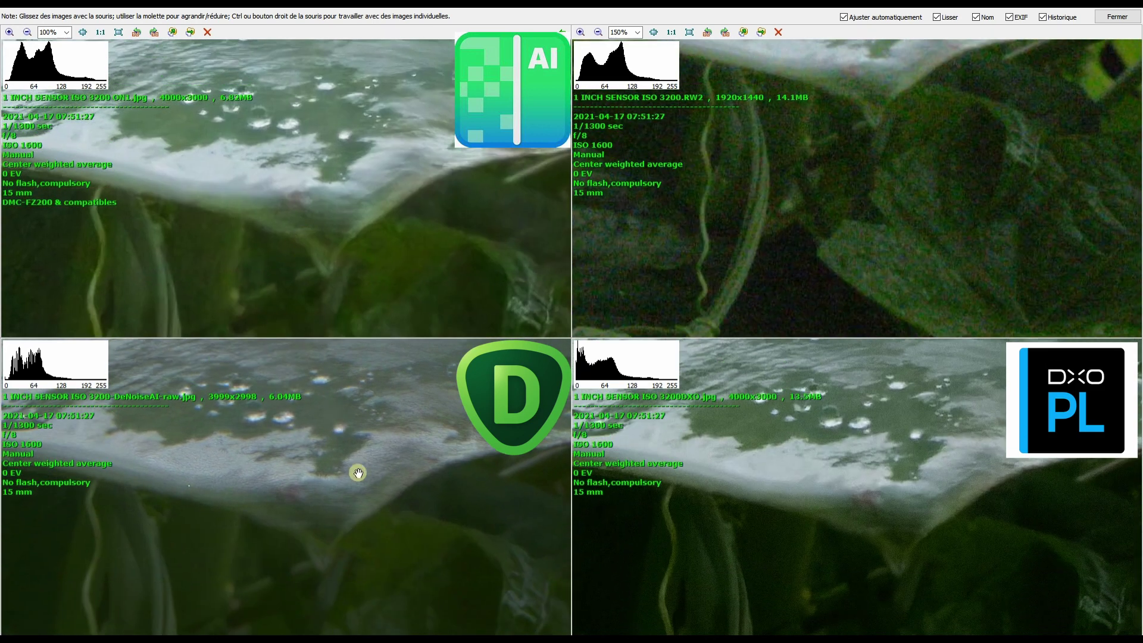
{"action": "left_click_drag", "start_coordinate": [357, 472], "coordinate": [336, 616]}
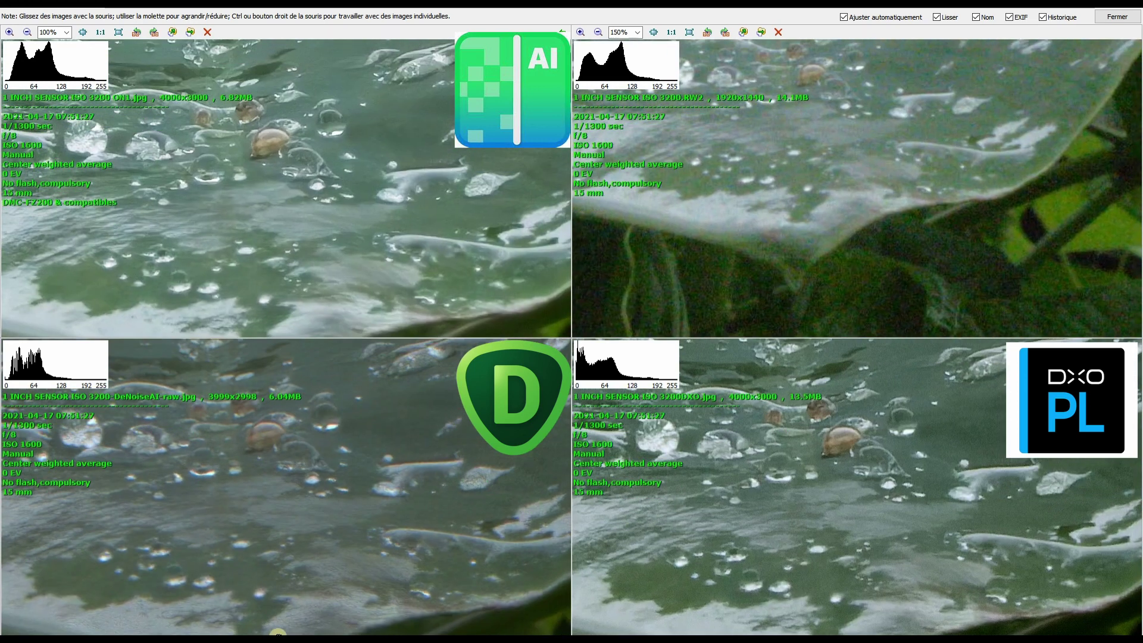
{"action": "left_click_drag", "start_coordinate": [884, 557], "coordinate": [855, 384]}
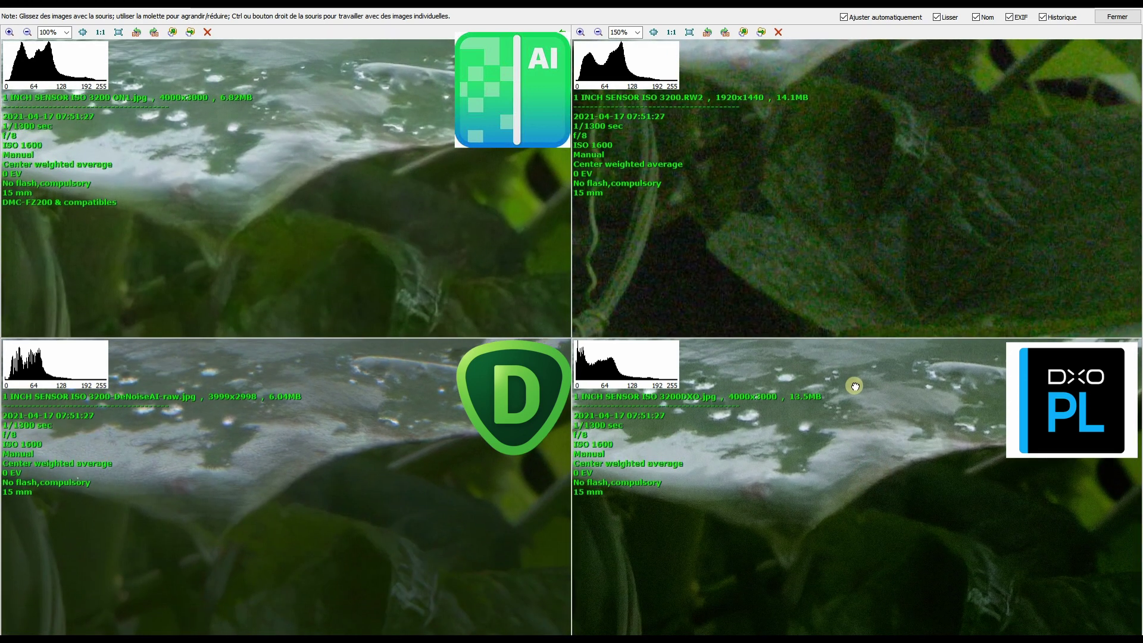
{"action": "left_click_drag", "start_coordinate": [989, 401], "coordinate": [883, 607]}
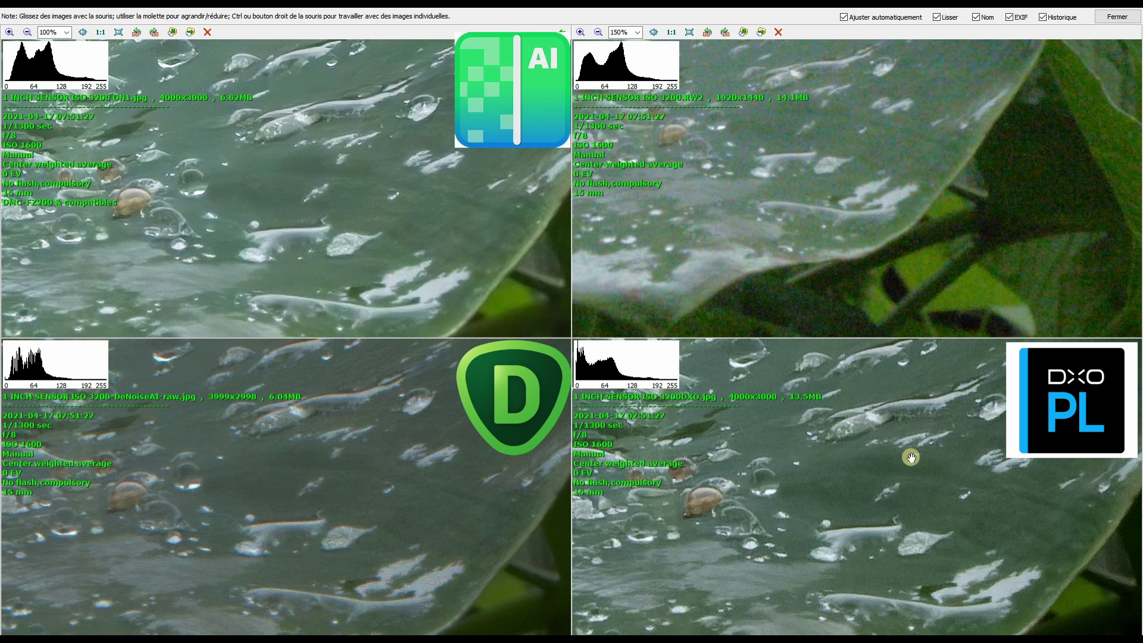
{"action": "left_click_drag", "start_coordinate": [911, 459], "coordinate": [964, 562]}
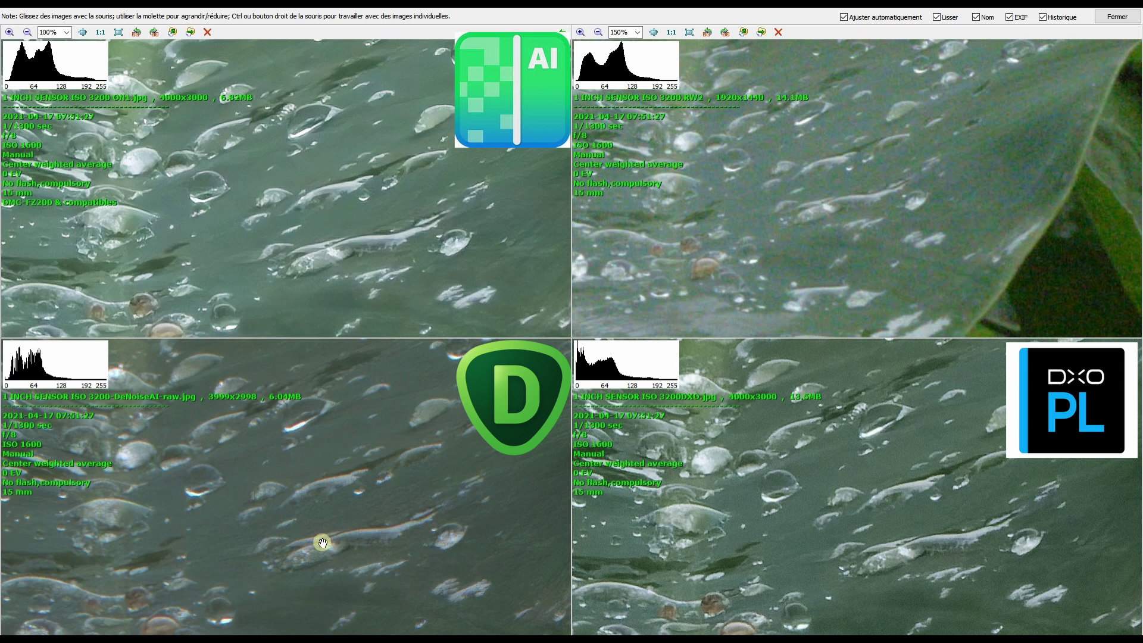
Pan the synchronized panes from the snail and droplets down into the dark leaves below the edge.
{"action": "left_click_drag", "start_coordinate": [199, 462], "coordinate": [380, 411]}
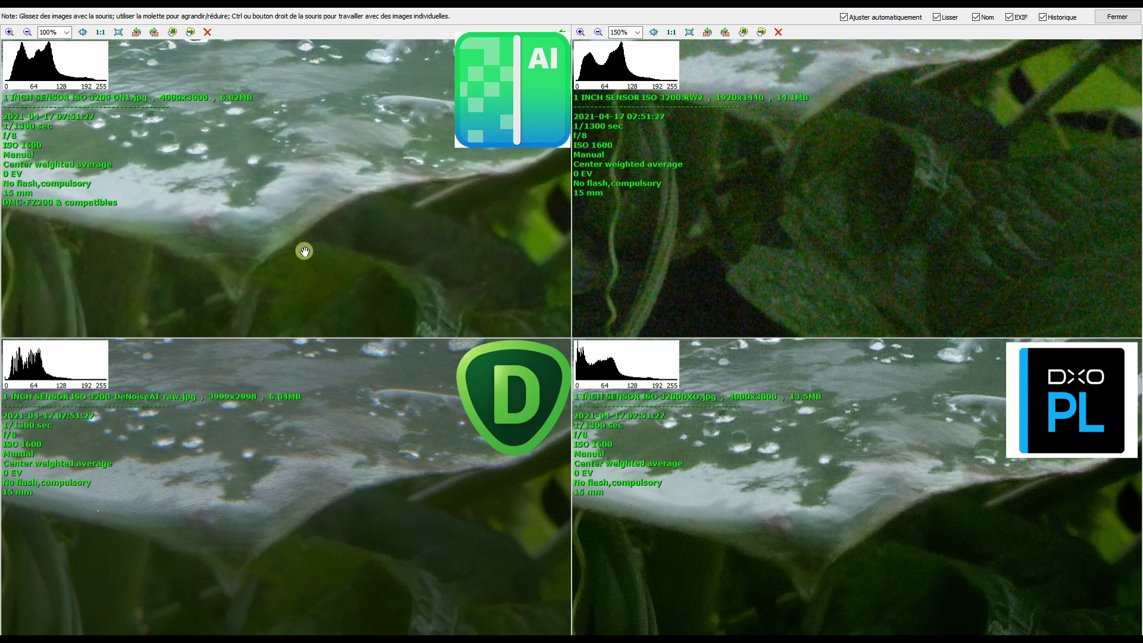
{"action": "left_click_drag", "start_coordinate": [313, 227], "coordinate": [278, 169]}
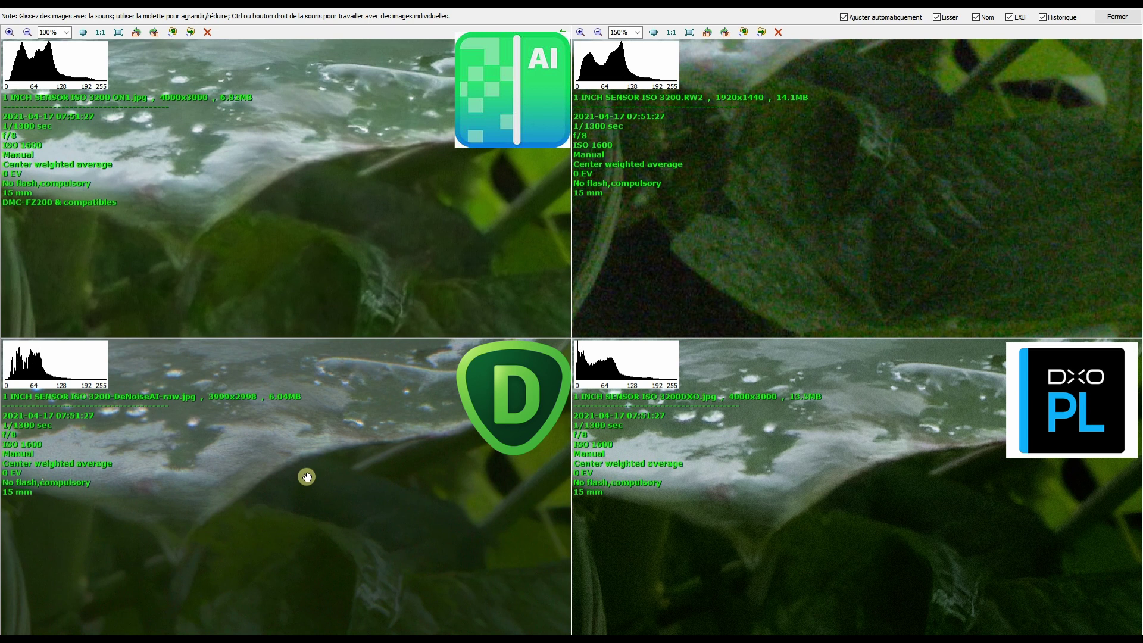
{"action": "left_click_drag", "start_coordinate": [304, 475], "coordinate": [340, 378]}
{"action": "left_click_drag", "start_coordinate": [266, 214], "coordinate": [350, 288]}
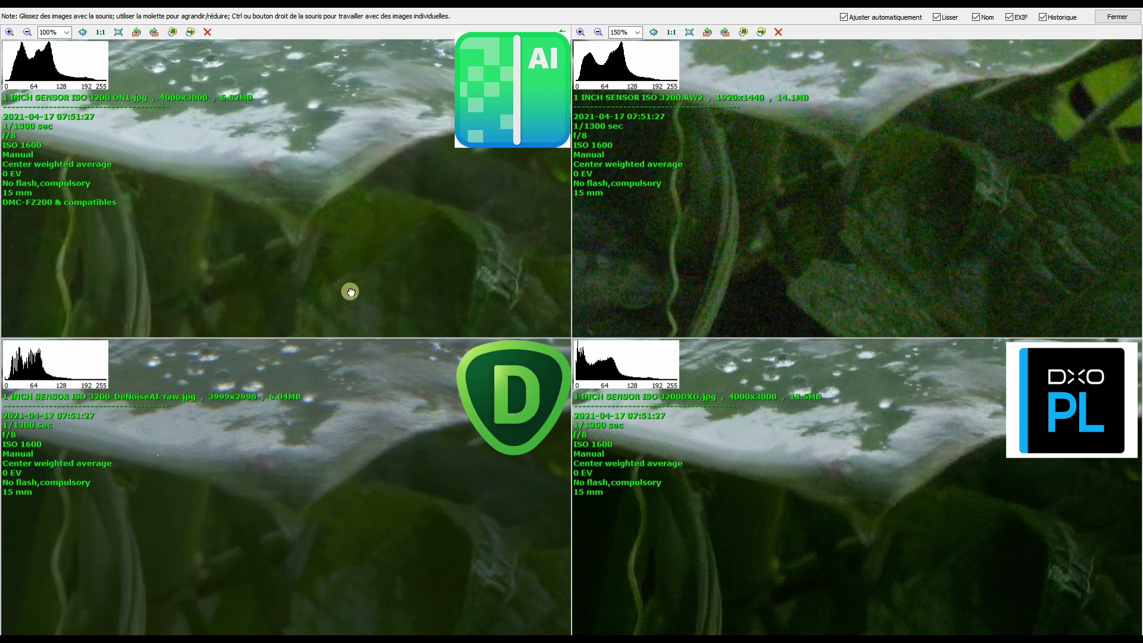
{"action": "left_click_drag", "start_coordinate": [448, 526], "coordinate": [445, 486]}
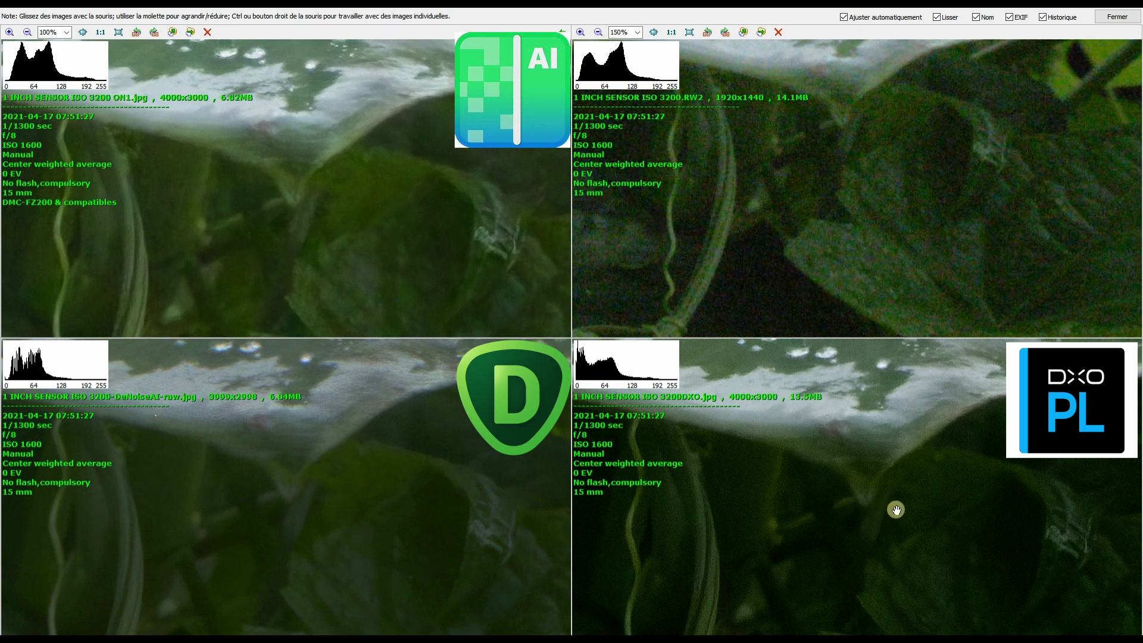
{"action": "left_click_drag", "start_coordinate": [929, 540], "coordinate": [886, 514]}
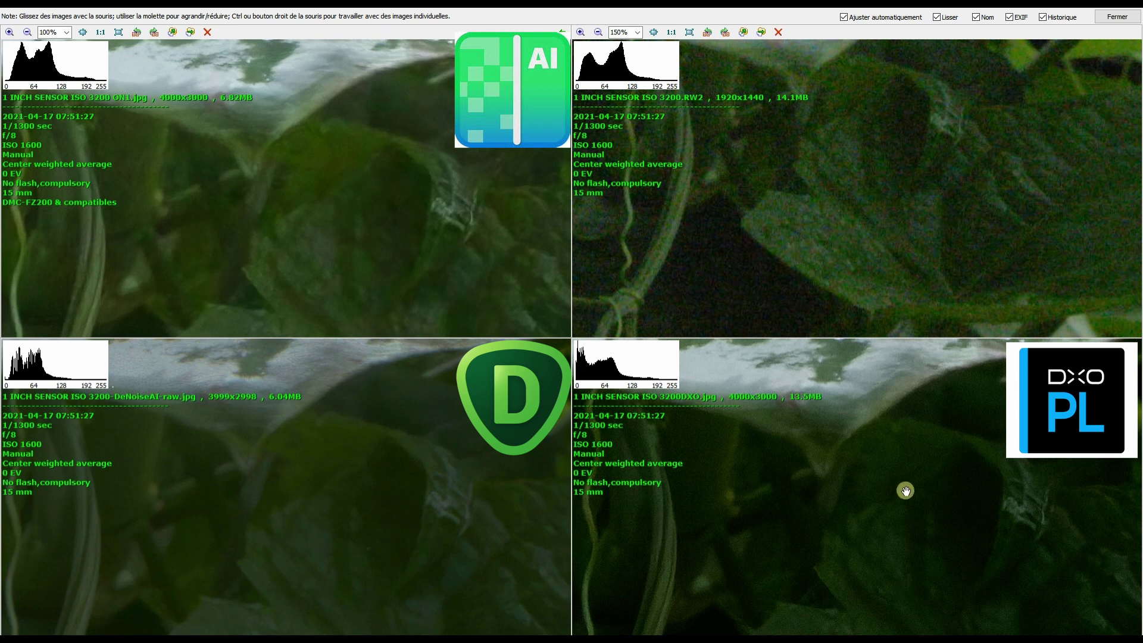
Pan back over the droplet-covered leaf edge and snail area in all four versions.
{"action": "left_click_drag", "start_coordinate": [903, 455], "coordinate": [898, 509]}
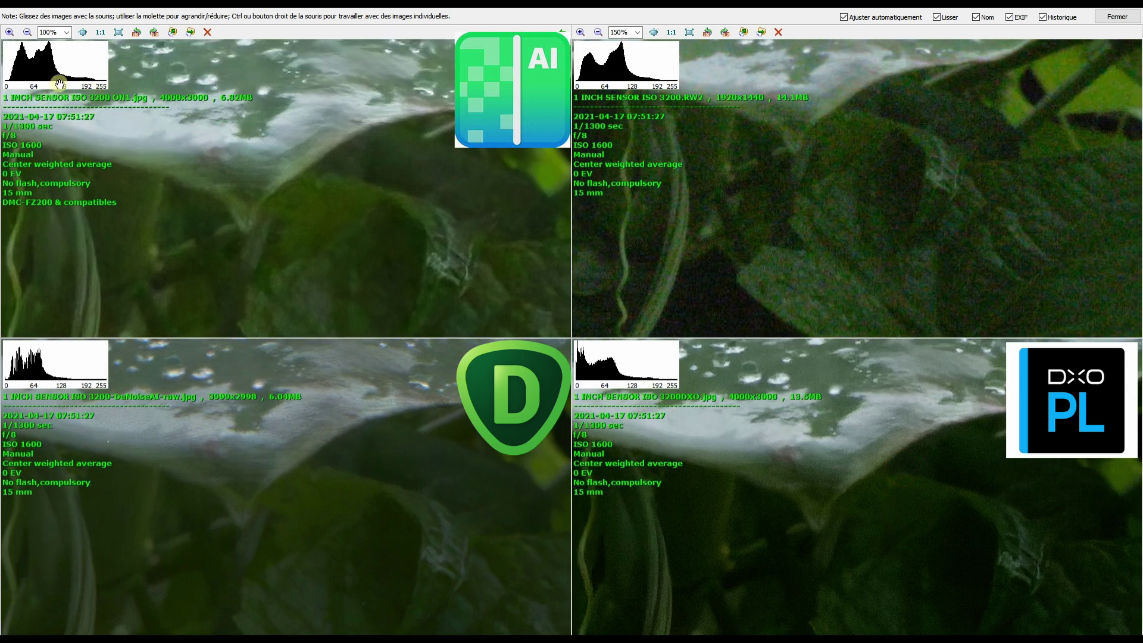
{"action": "left_click_drag", "start_coordinate": [725, 153], "coordinate": [724, 173]}
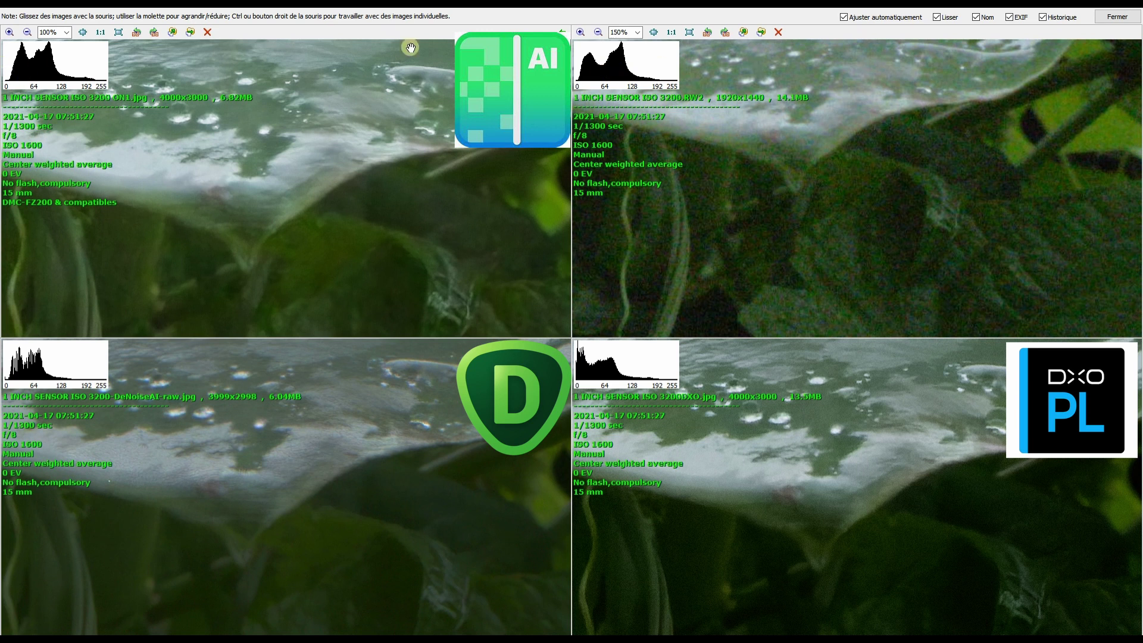
{"action": "left_click_drag", "start_coordinate": [488, 166], "coordinate": [459, 306]}
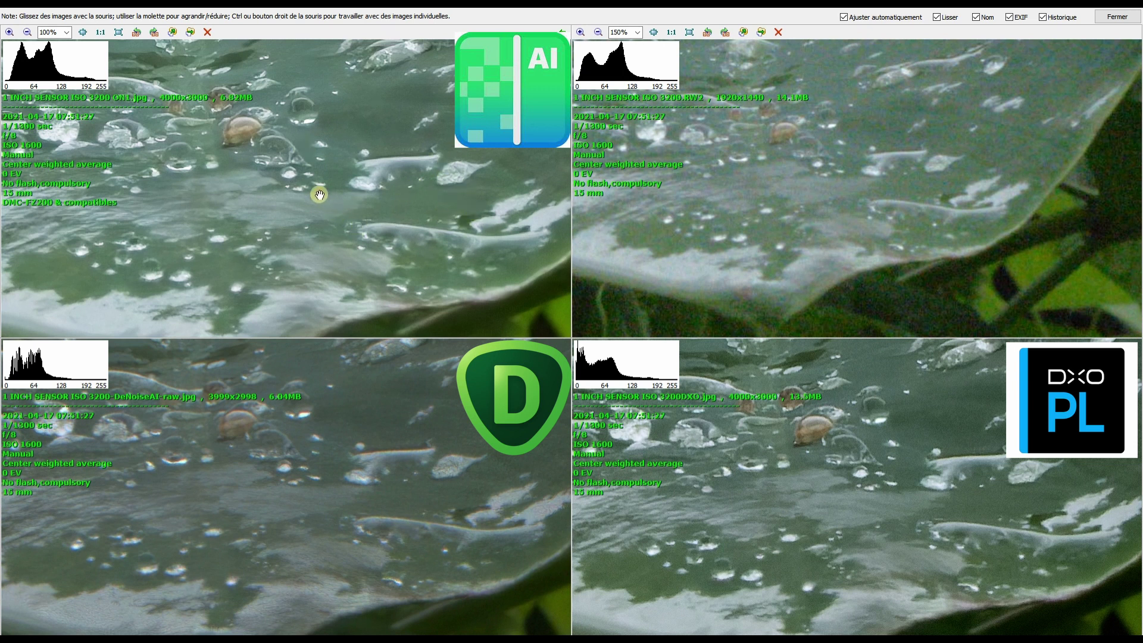
{"action": "left_click_drag", "start_coordinate": [316, 191], "coordinate": [324, 65]}
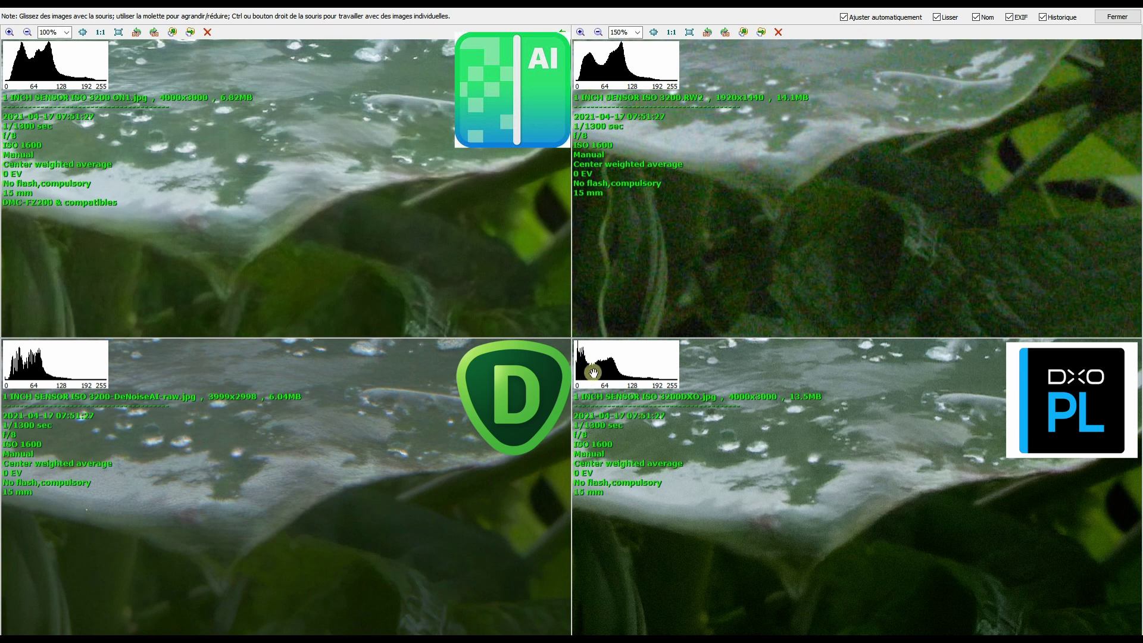
{"action": "left_click_drag", "start_coordinate": [859, 571], "coordinate": [859, 449]}
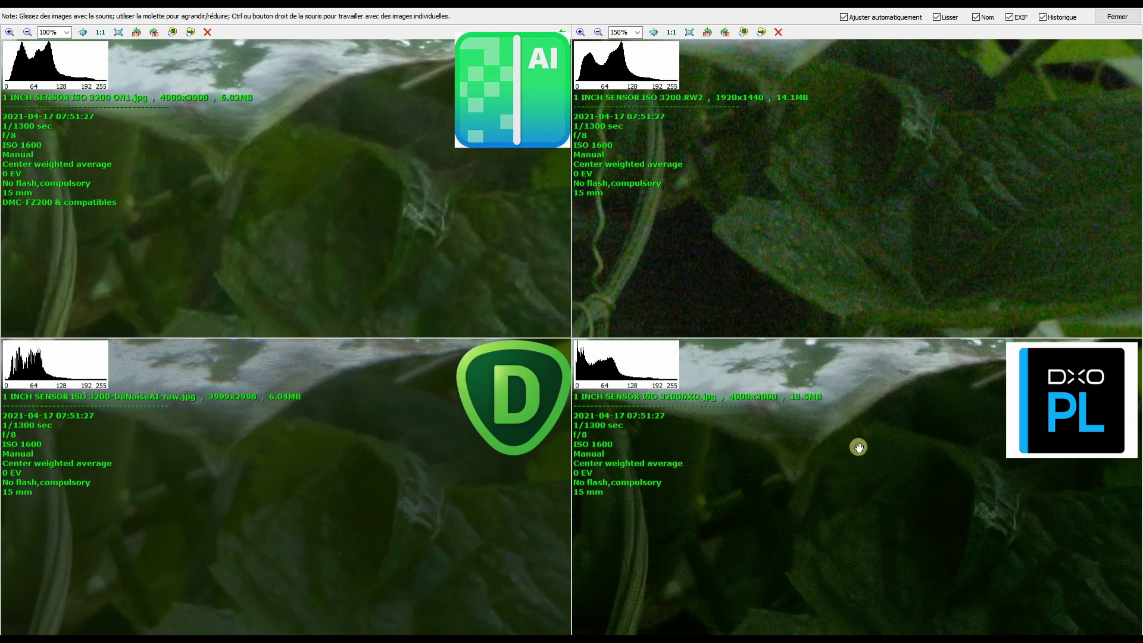